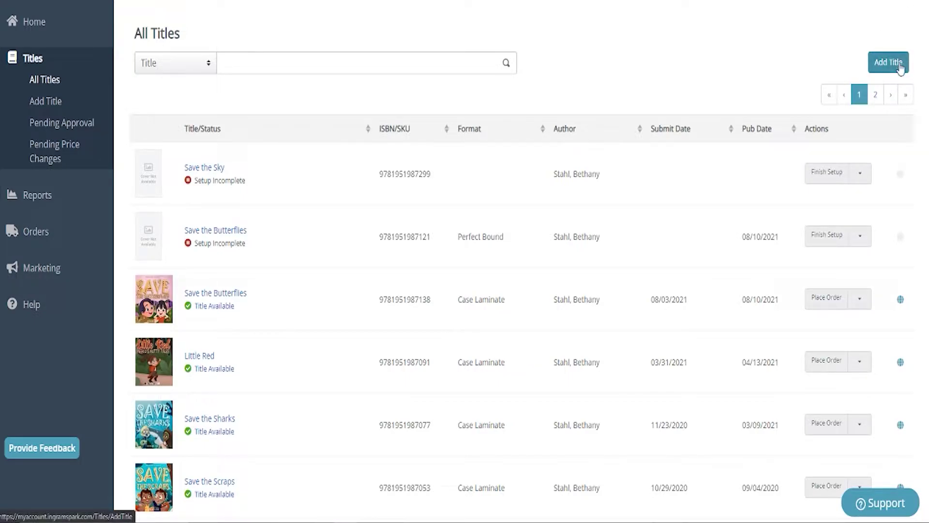
Add a new title named 'Save the Sky' and go to its print ISBN field
click(899, 67)
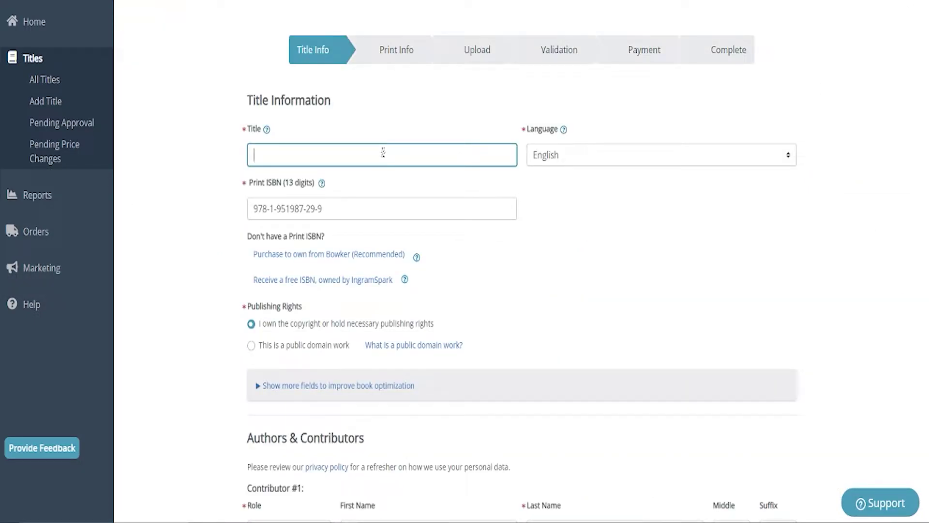
text(Save the Sky)
click(356, 207)
Keep Author as the role for the first contributor
scroll(497, 209, down, 3)
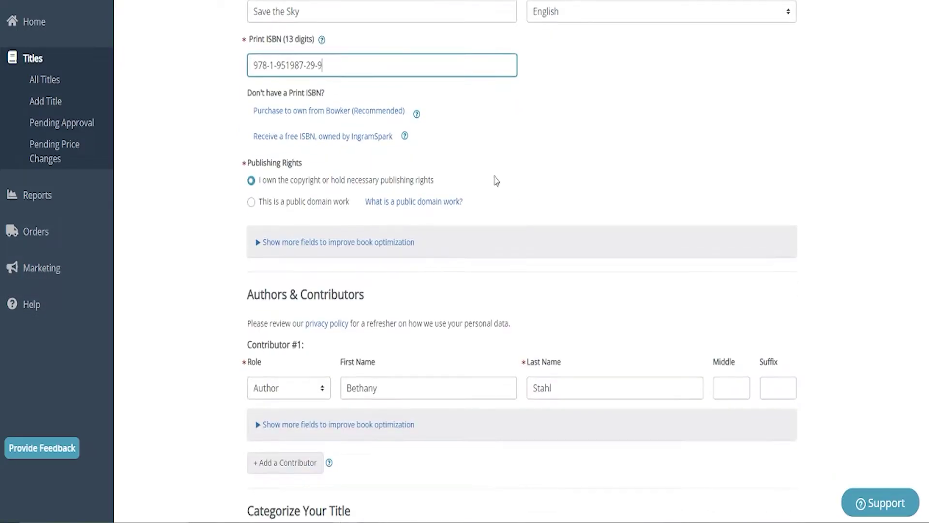
scroll(528, 89, down, 1)
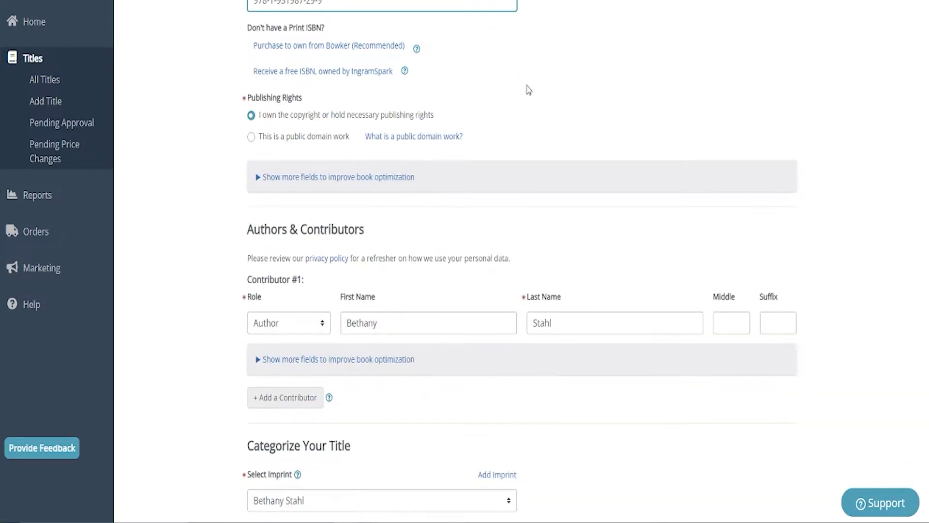
scroll(380, 116, down, 2)
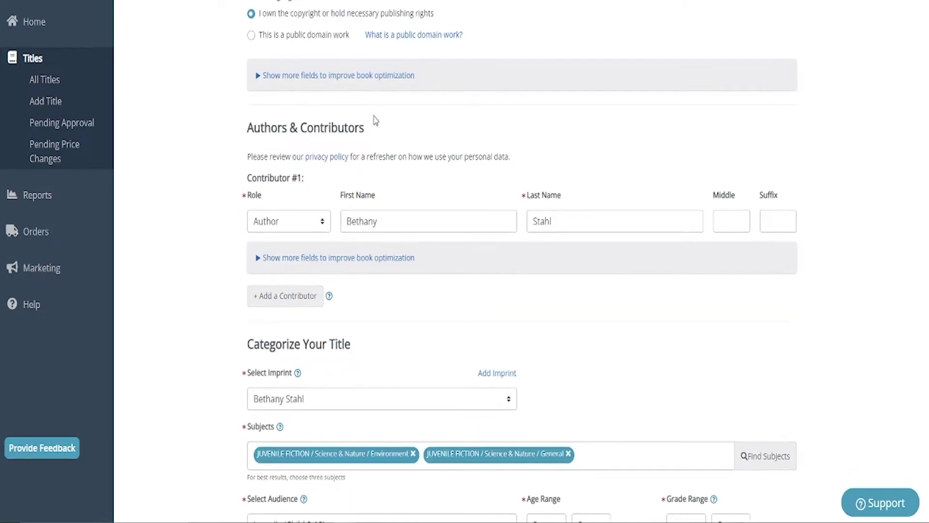
click(290, 227)
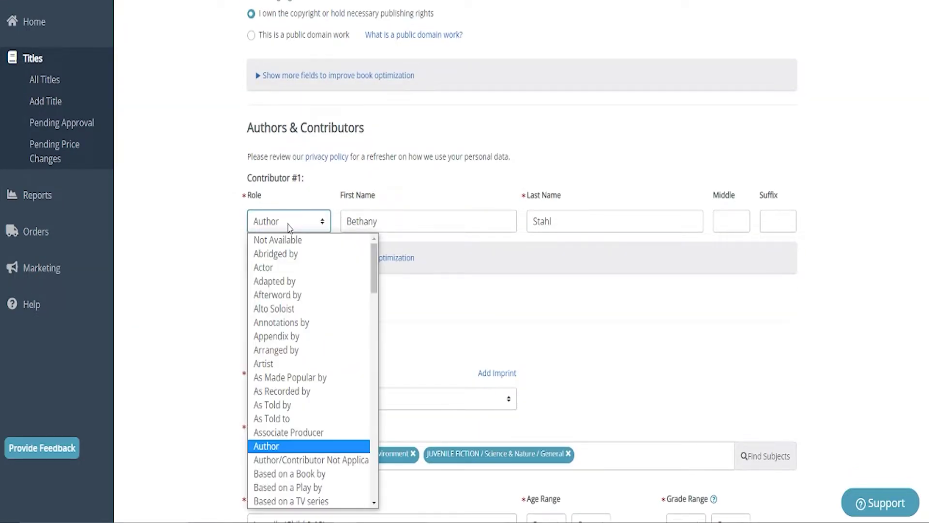
click(289, 226)
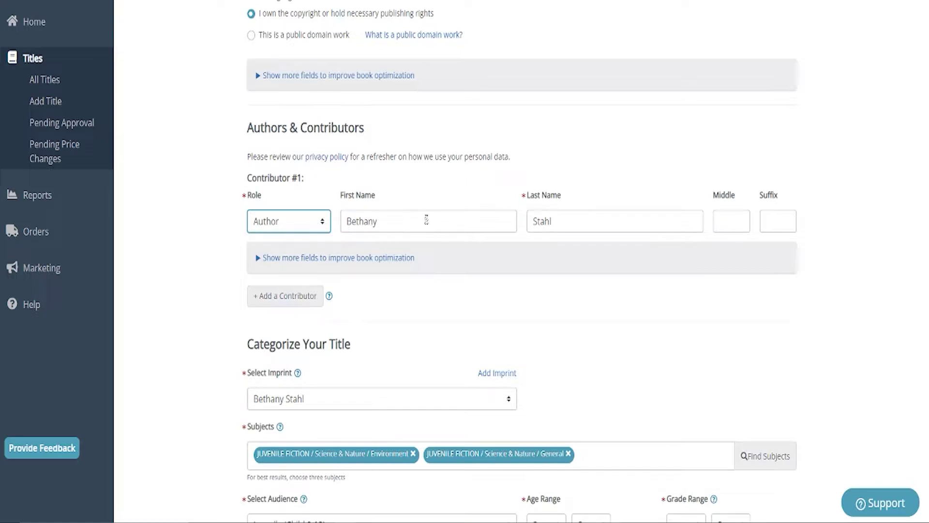
scroll(492, 242, down, 1)
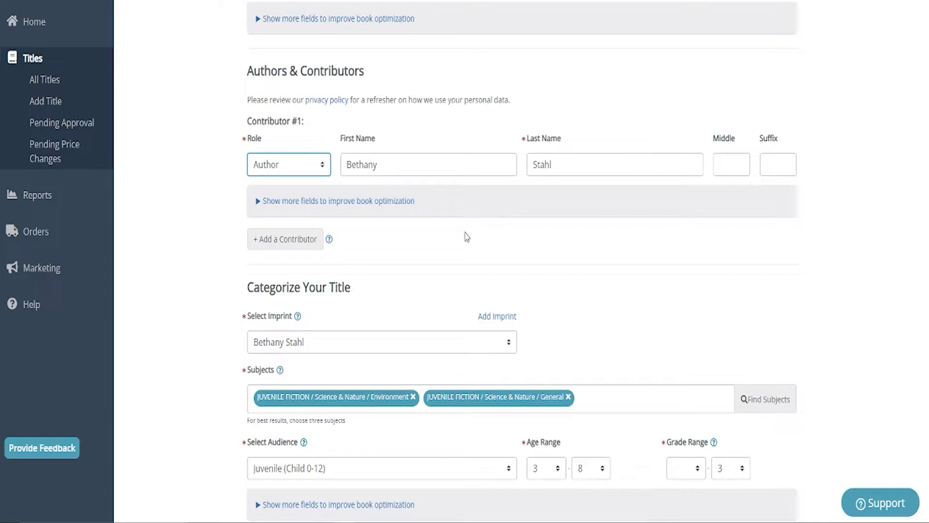
Add a second contributor with the Illustrator role, using the author's own first and last name
click(303, 242)
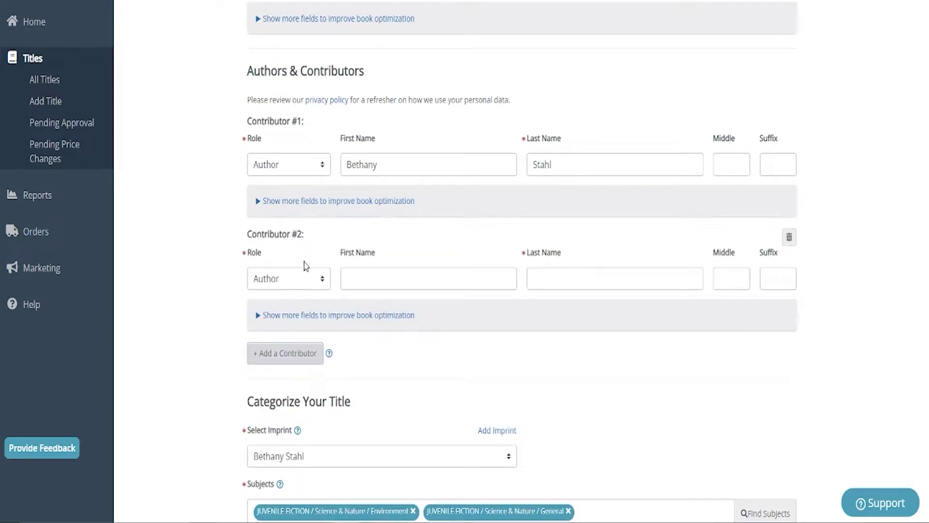
click(311, 279)
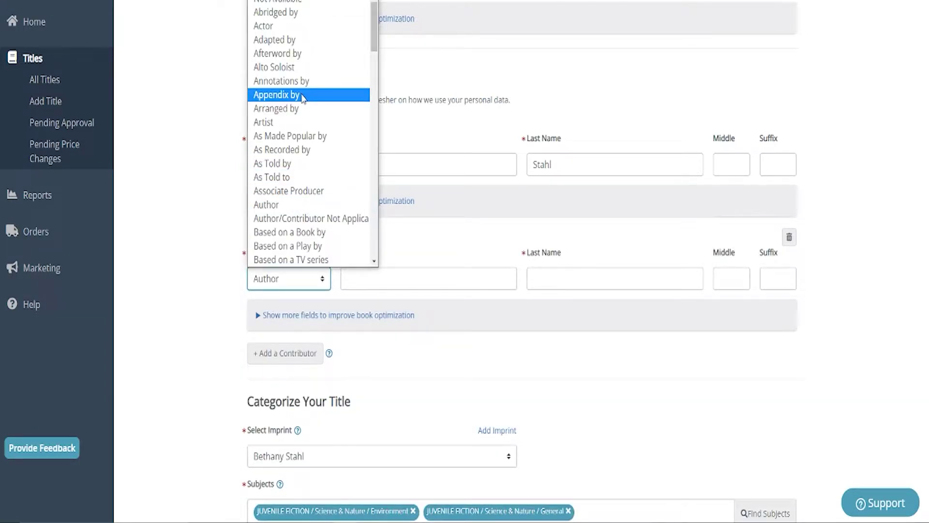
key(i)
key(Return)
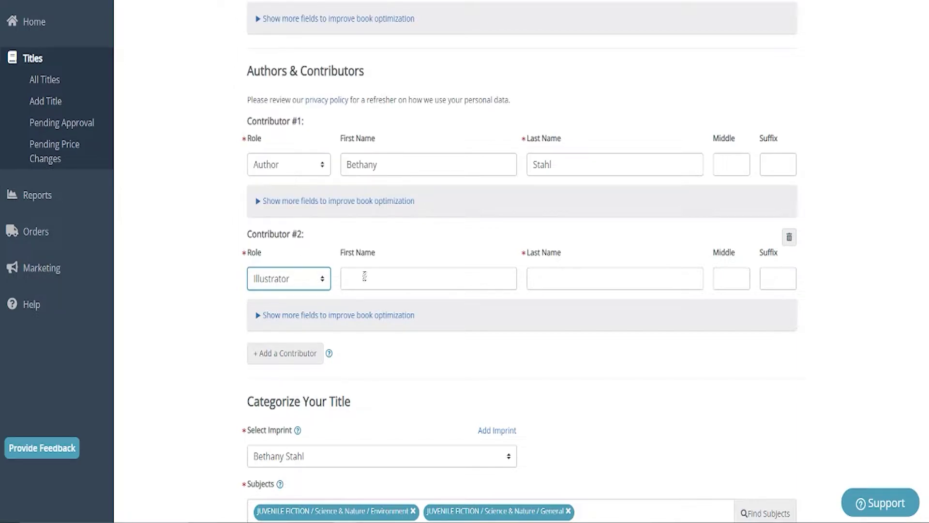
click(368, 282)
text(Bethany)
key(Tab)
text(Stahl)
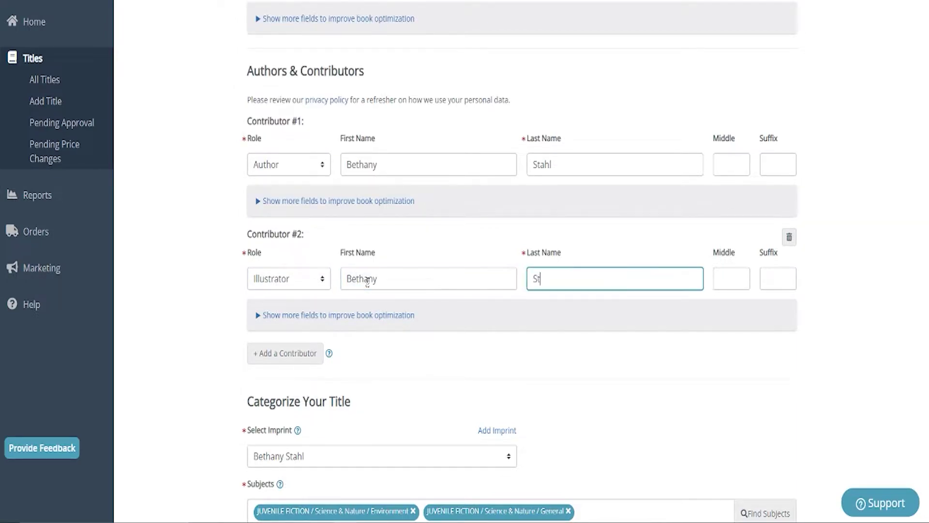
click(156, 286)
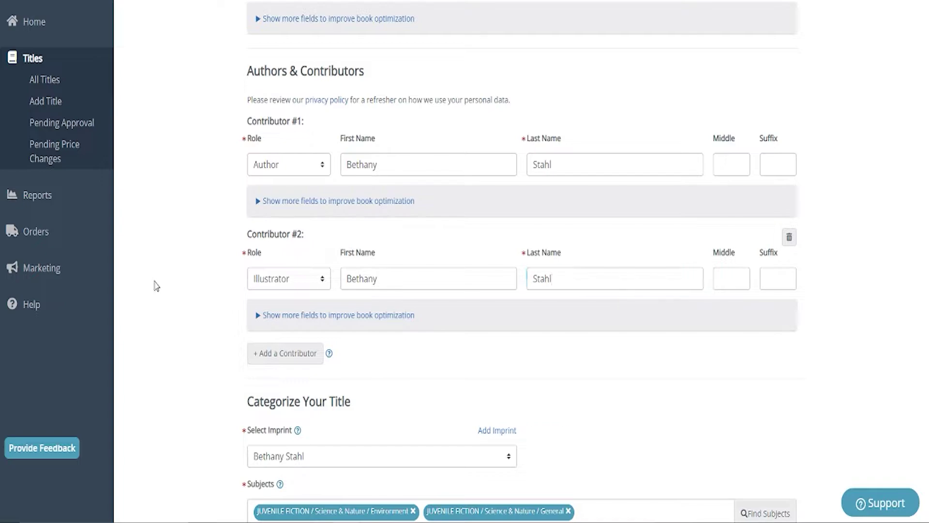
scroll(198, 332, down, 3)
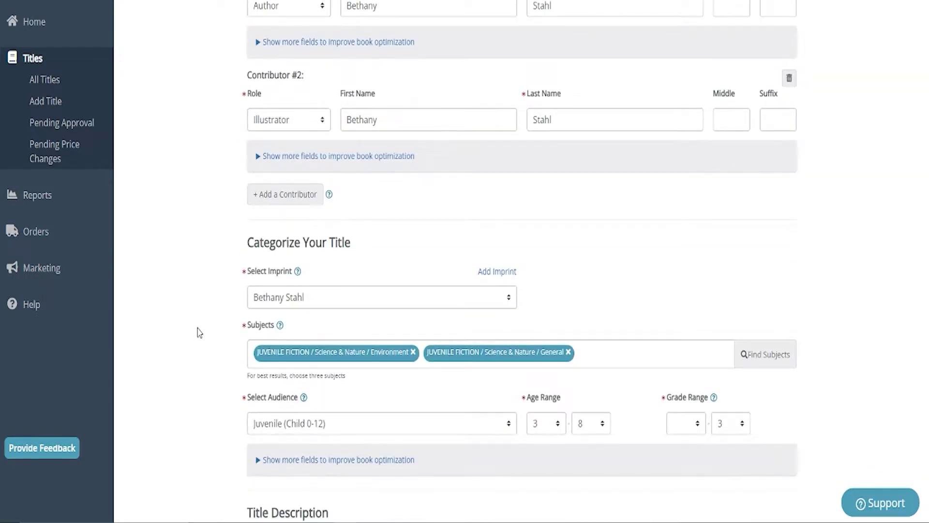
scroll(219, 329, down, 3)
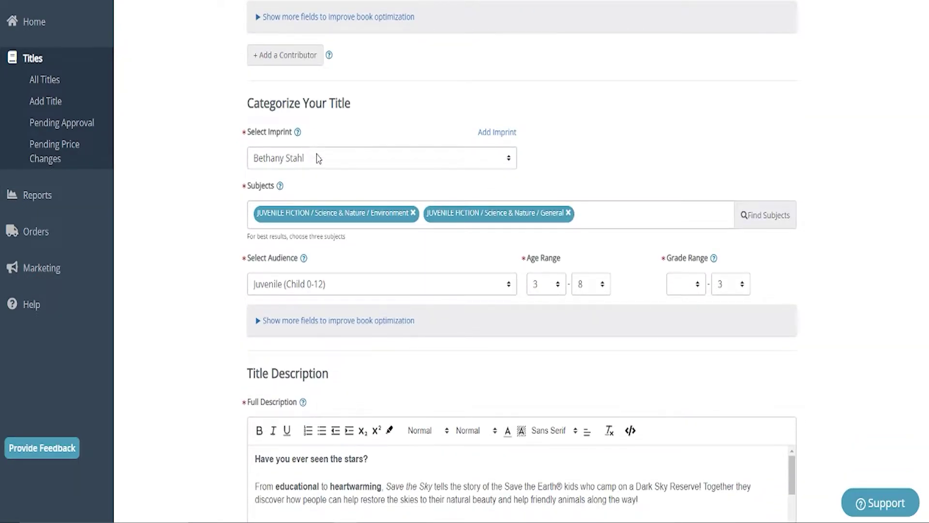
click(318, 159)
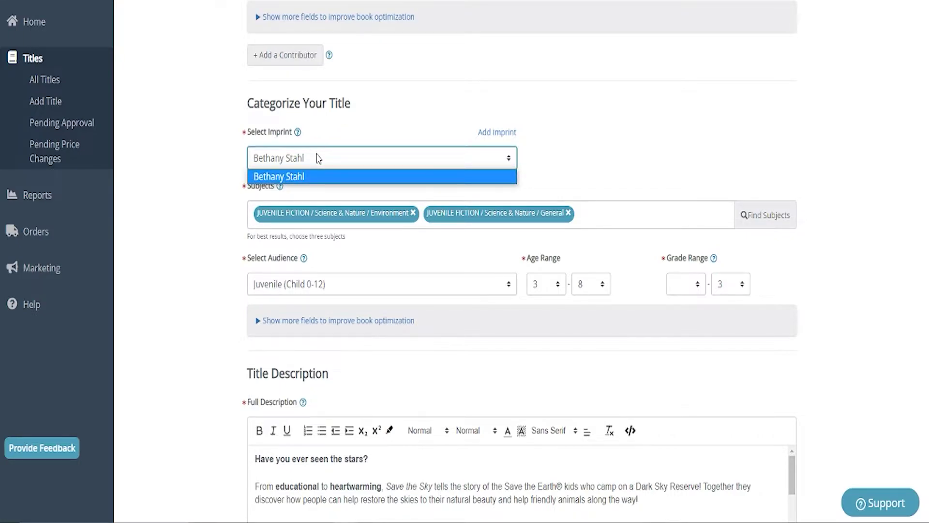
click(443, 117)
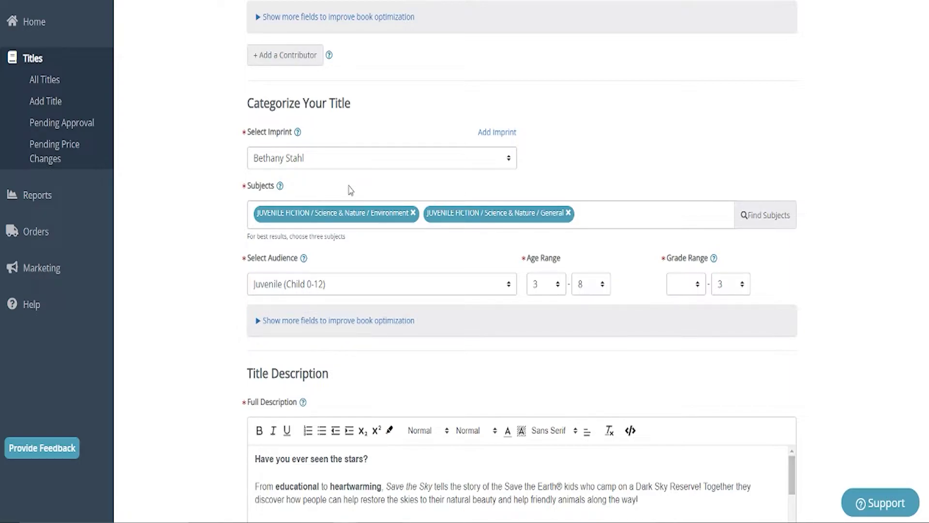
scroll(349, 190, down, 2)
scroll(349, 191, up, 2)
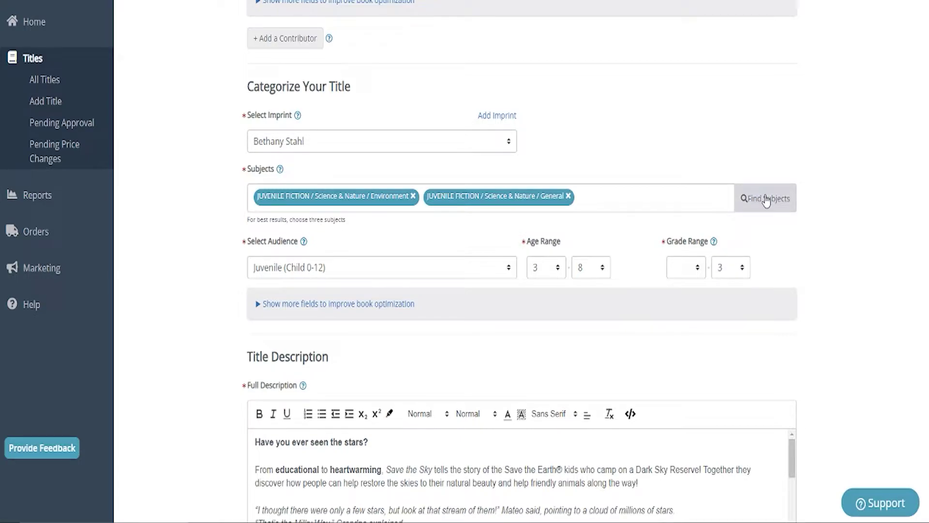
Open the subject search and try the search terms 'environment' and 'light pollution'
click(766, 199)
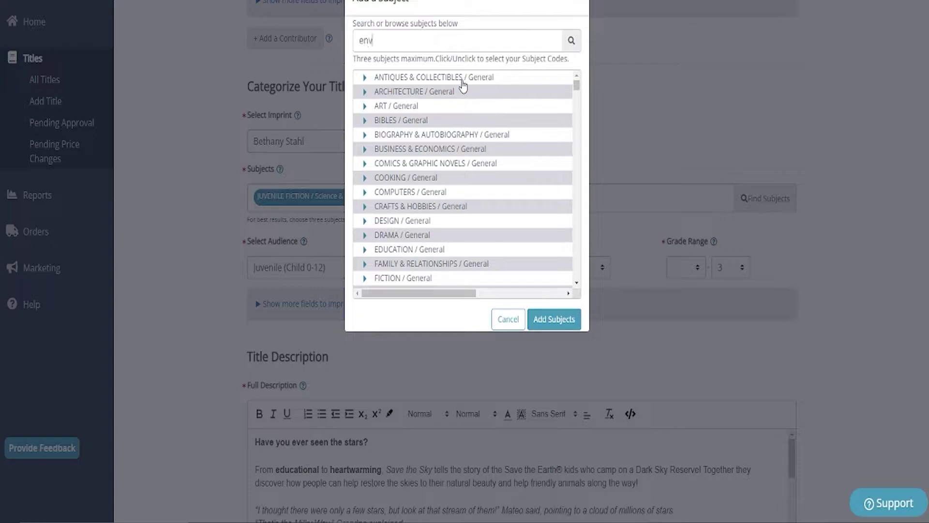
text(environment)
key(ctrl+a)
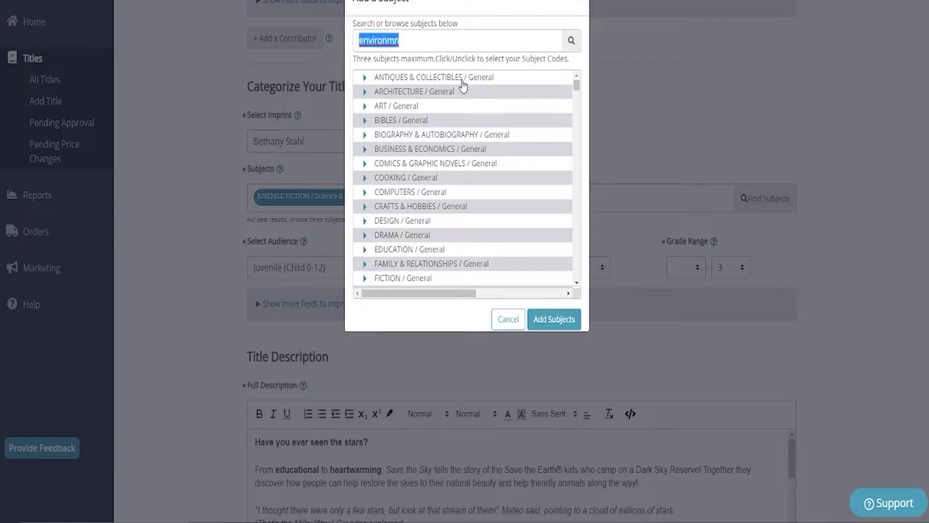
text(light pollution)
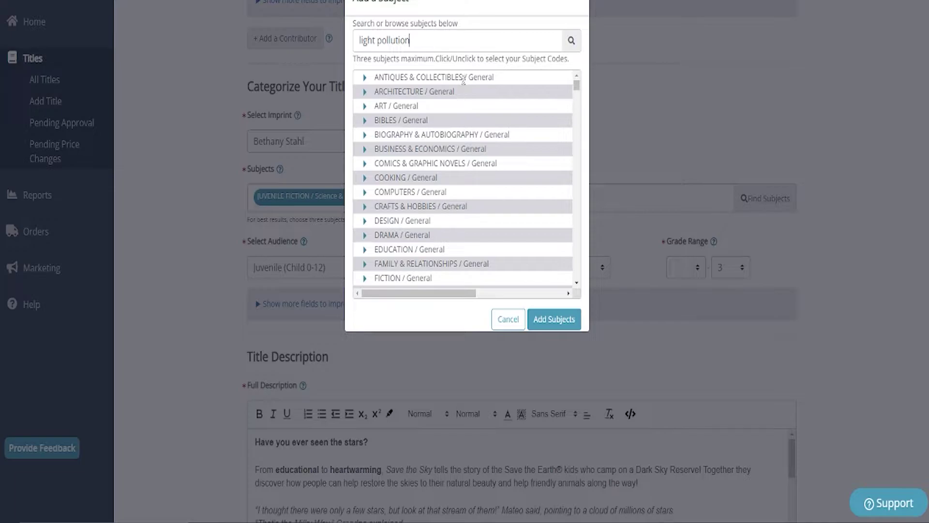
key(Return)
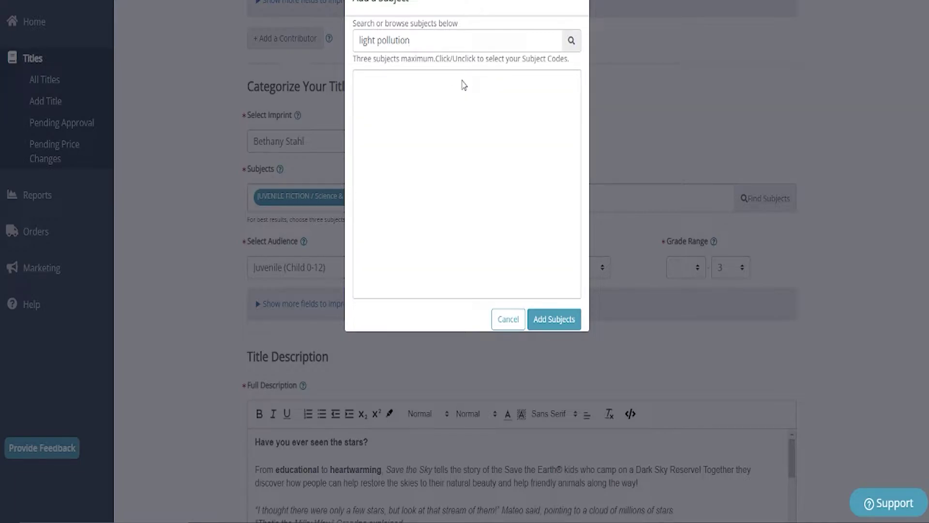
Search subjects for 'environment' and add the Science & Nature / Environment subject
key(ctrl+a)
key(BackSpace)
text(environment)
key(Return)
scroll(465, 159, down, 5)
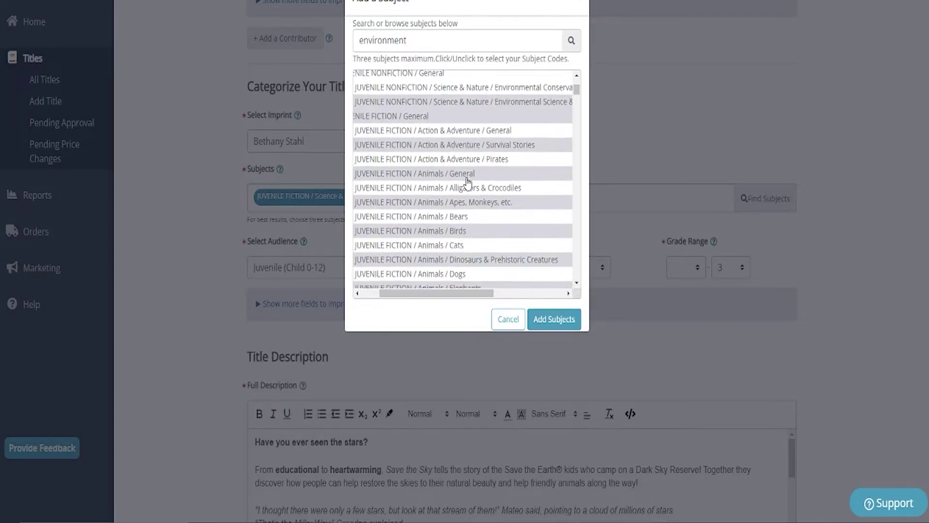
scroll(467, 182, down, 15)
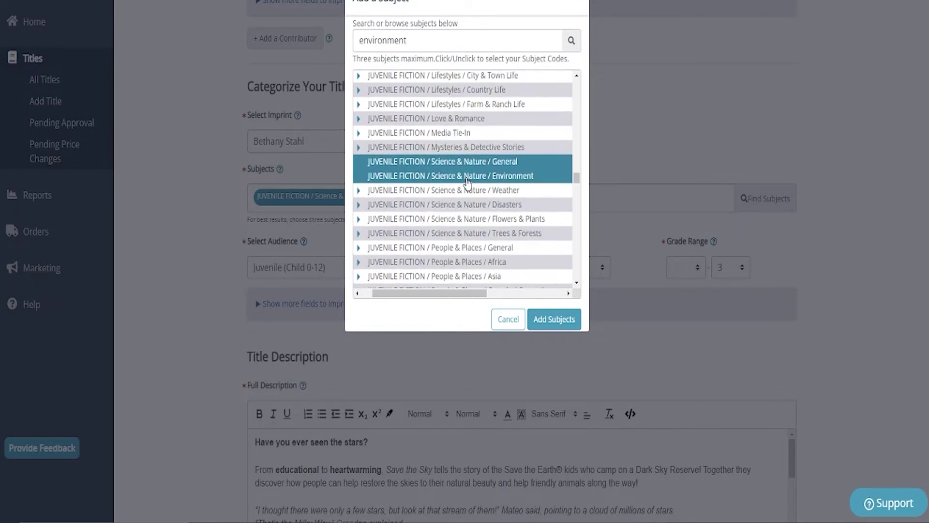
click(467, 181)
click(554, 319)
scroll(260, 337, down, 5)
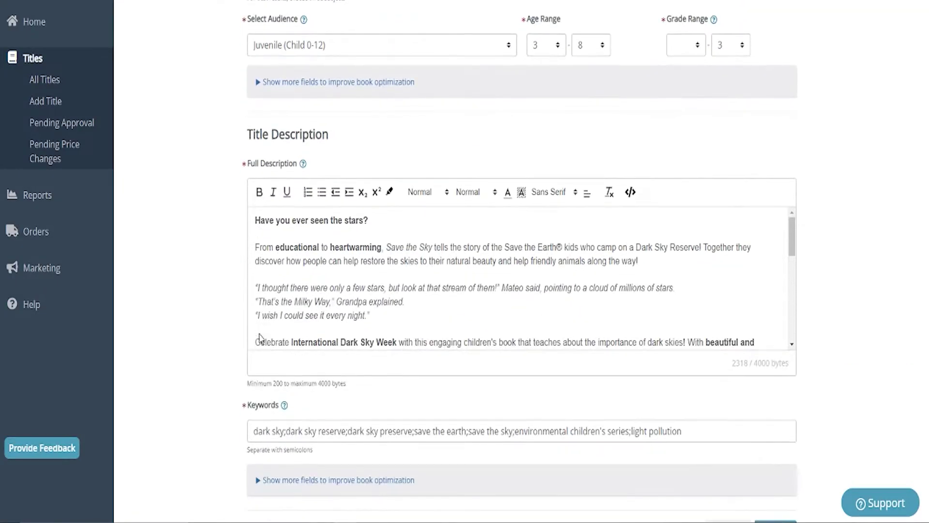
Keep the Juvenile (Child 0-12) audience and start the grade range at K
scroll(260, 337, up, 1)
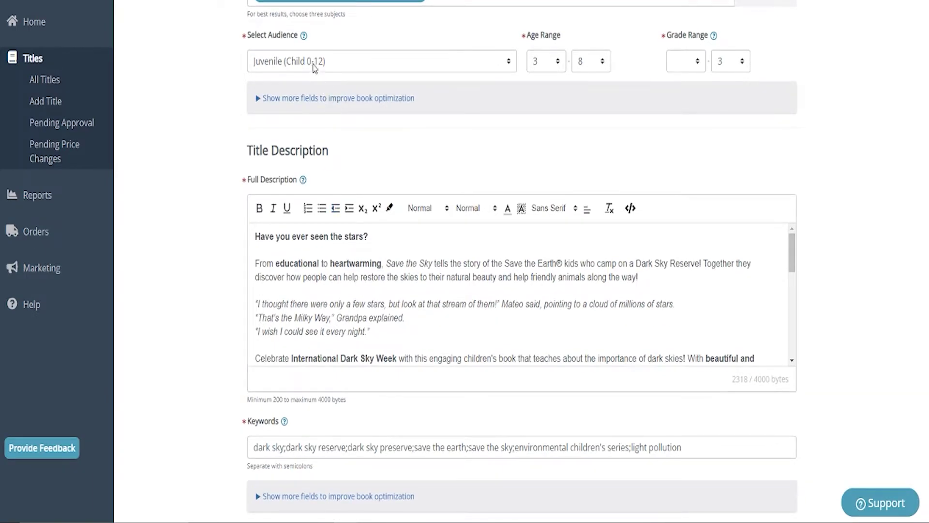
click(314, 68)
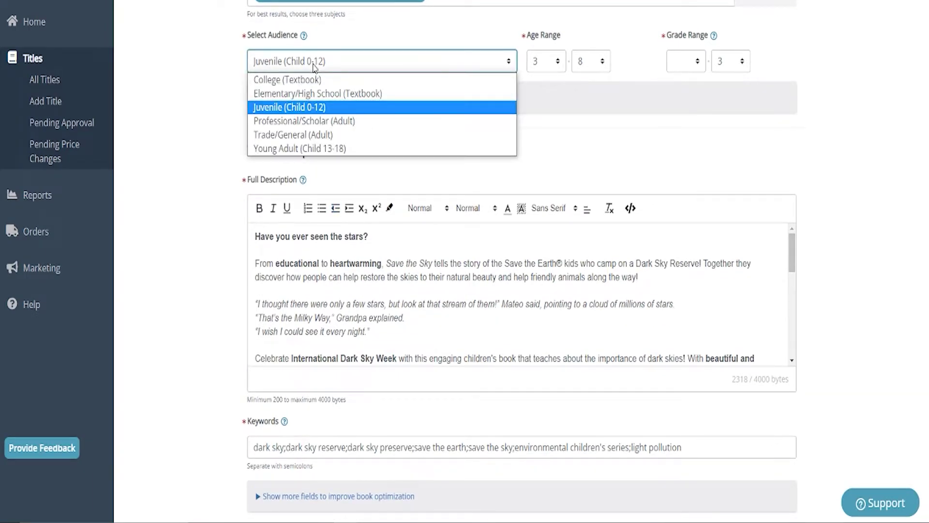
click(320, 108)
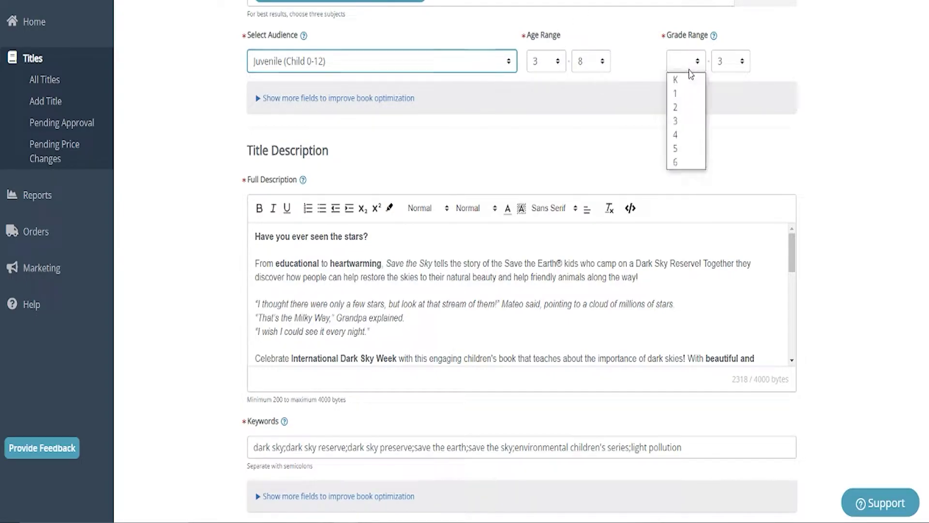
click(688, 80)
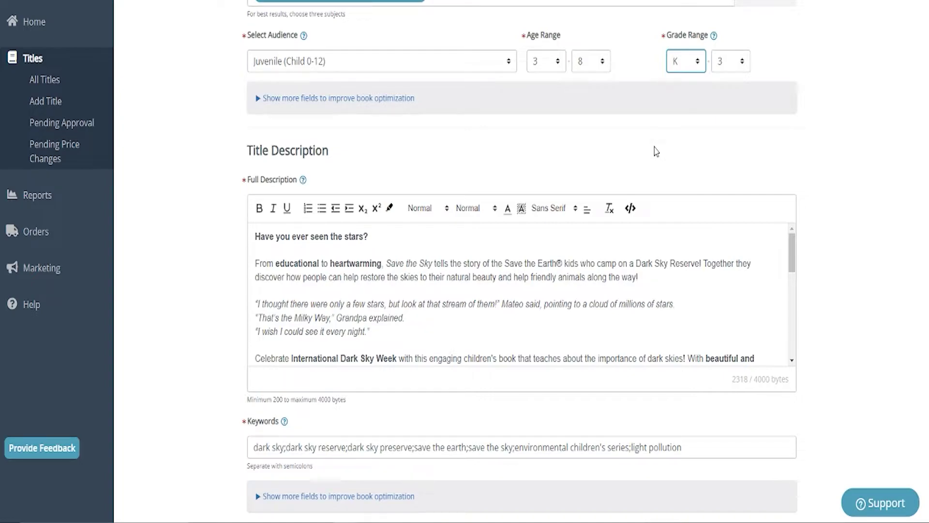
Go to the Keywords field below Full Description and place the caret in the keyword list
scroll(656, 152, down, 2)
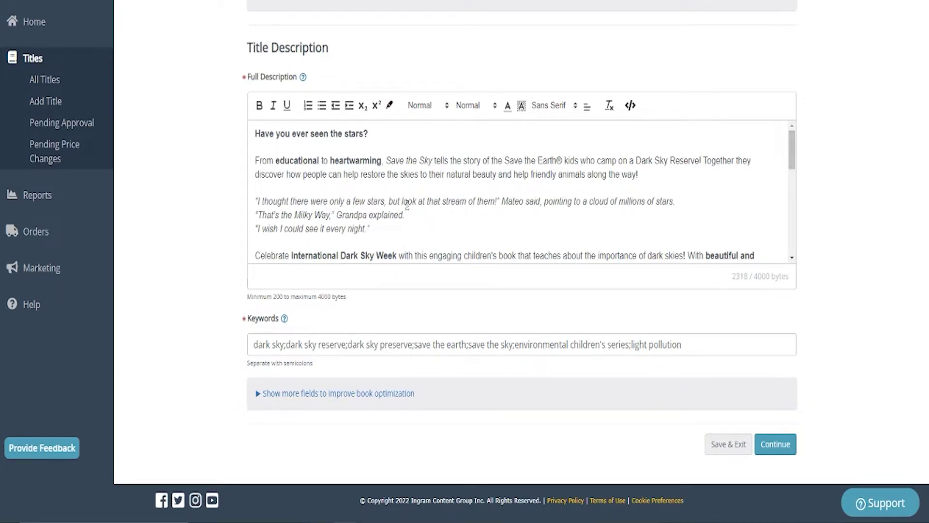
scroll(407, 205, down, 8)
scroll(407, 206, down, 2)
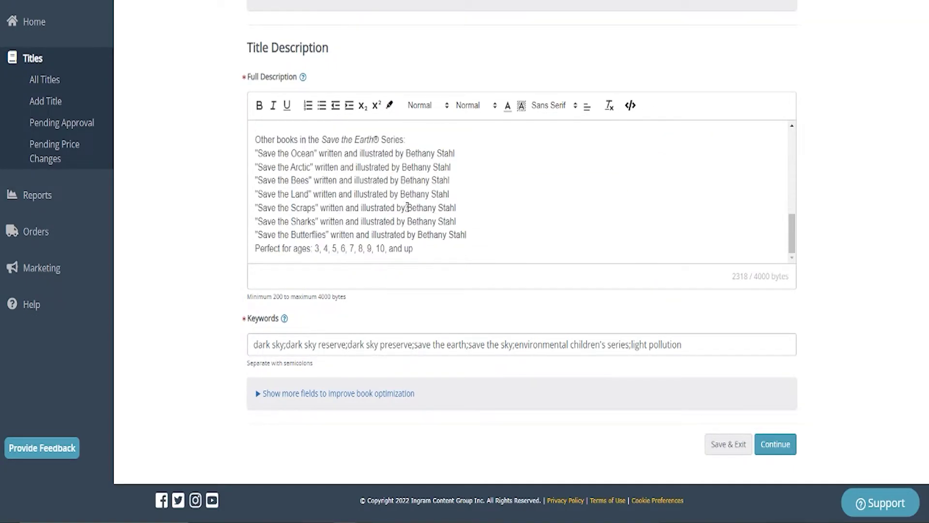
scroll(407, 205, up, 10)
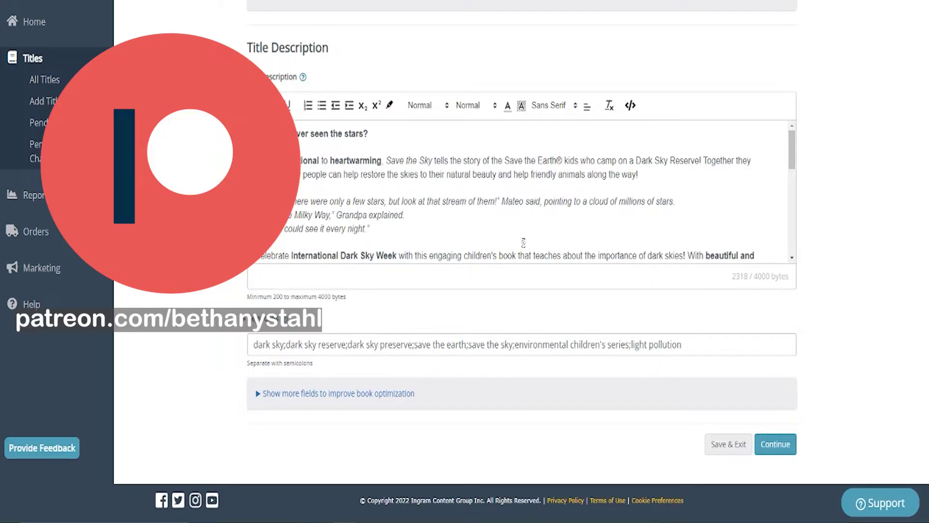
click(297, 342)
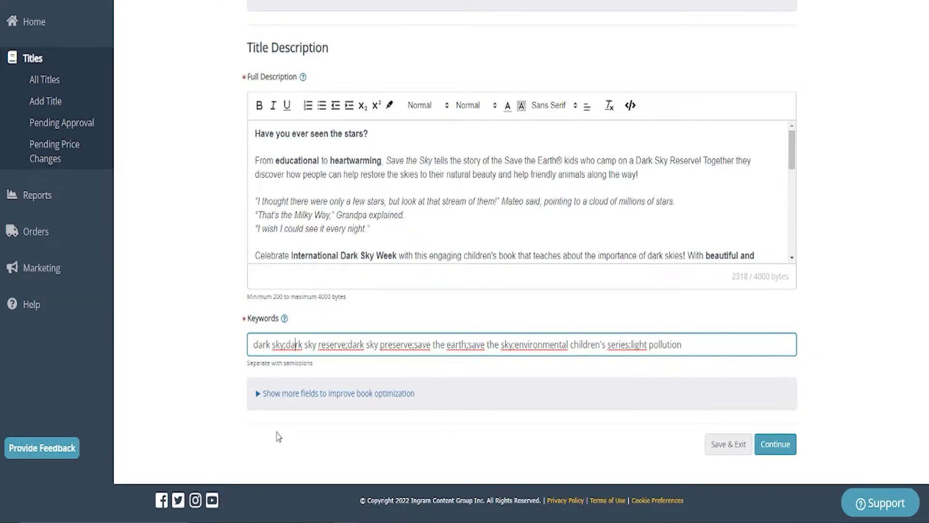
Copy the opening paragraphs of Full Description into the Short Description field
click(314, 402)
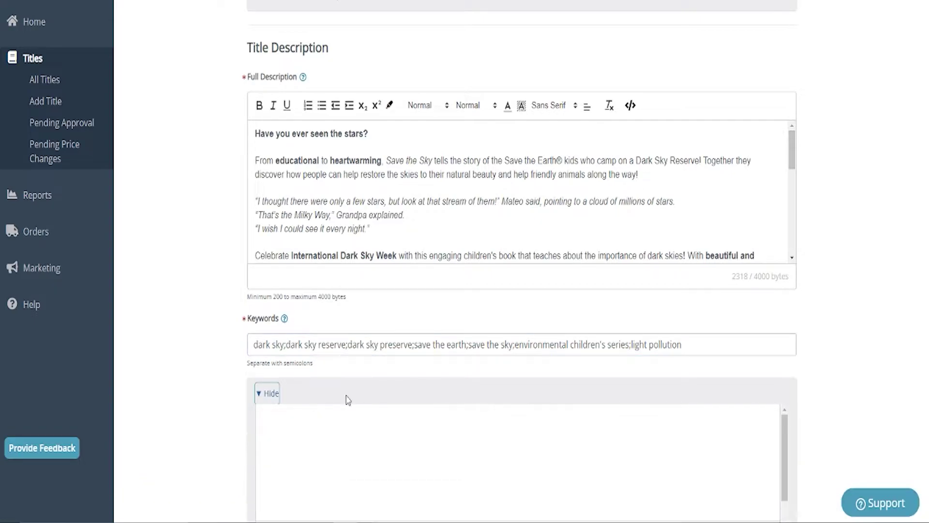
scroll(372, 404, down, 4)
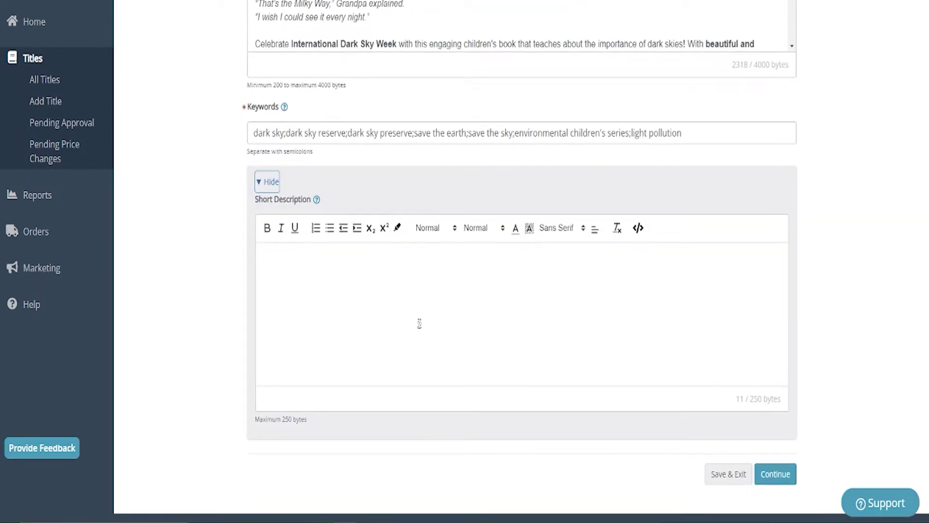
scroll(419, 321, up, 4)
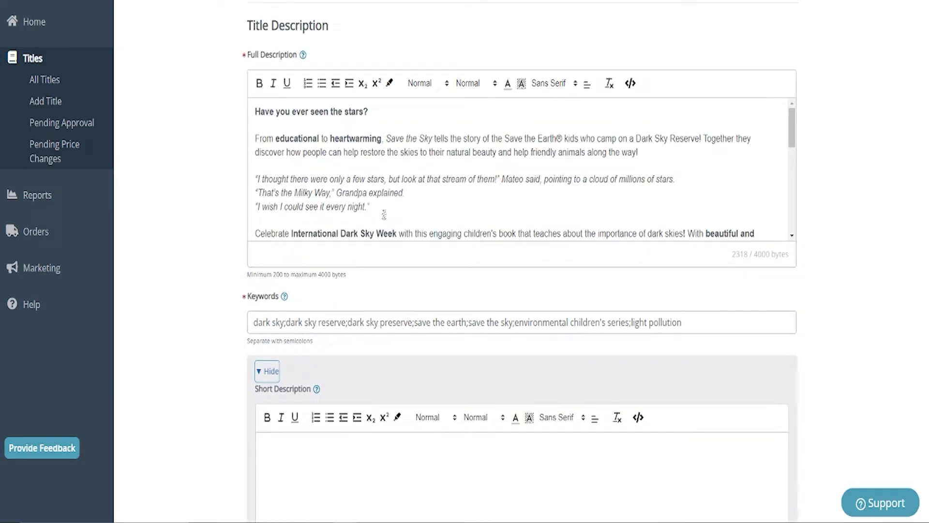
drag(387, 207, 235, 144)
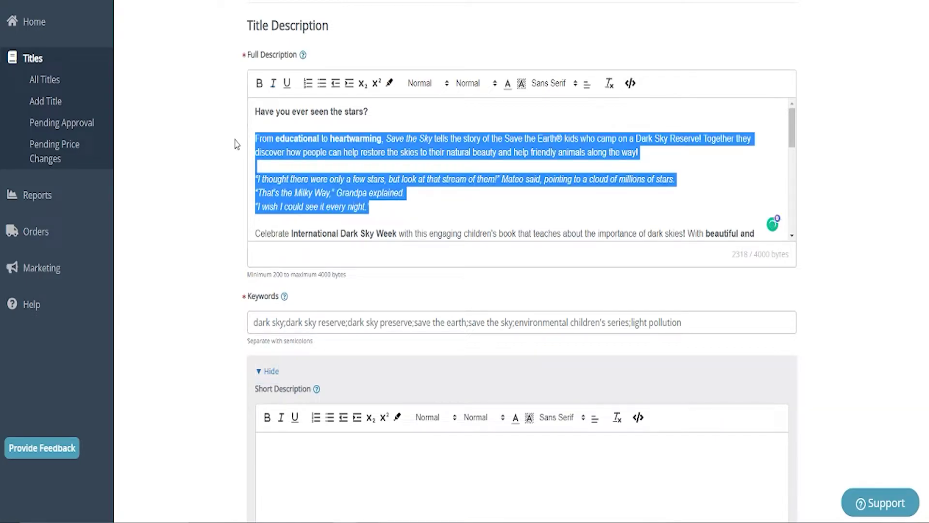
click(235, 144)
drag(393, 208, 259, 104)
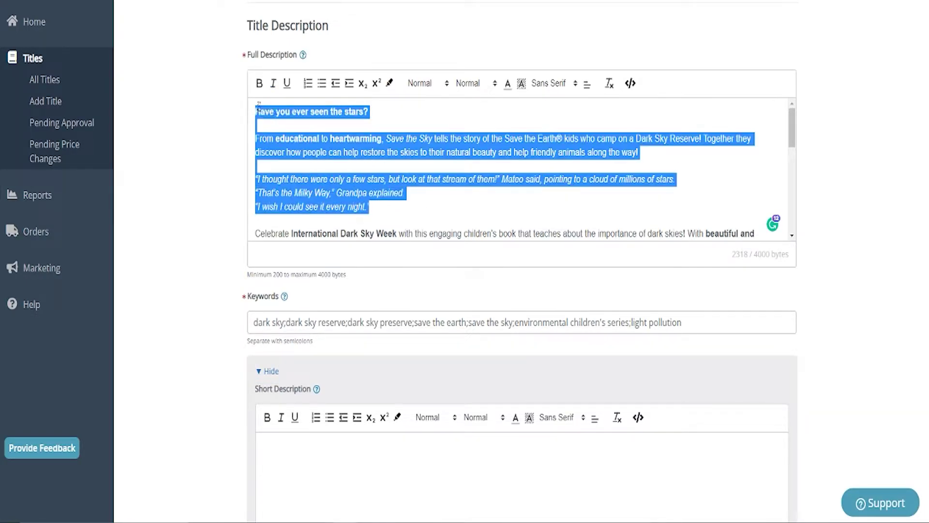
key(ctrl+c)
click(294, 453)
key(ctrl+v)
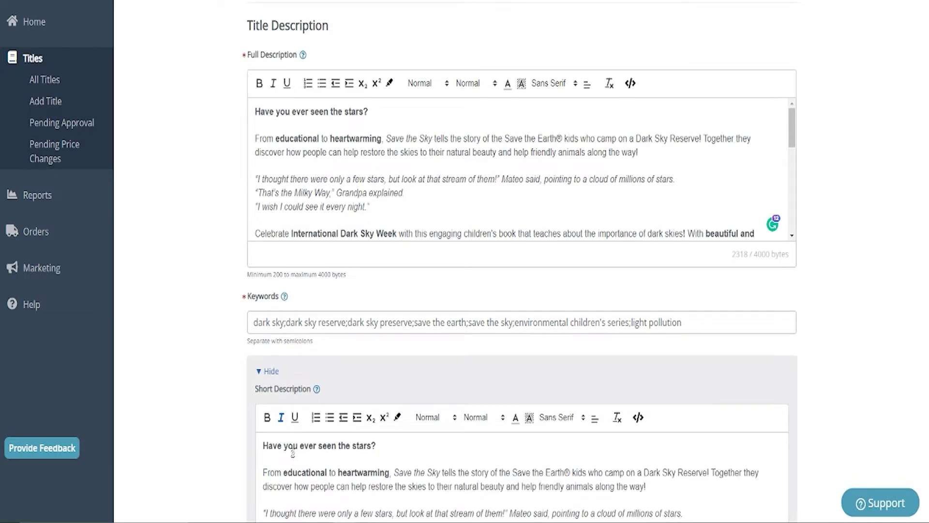
Save the title information and continue to the Print Info step
scroll(292, 452, down, 3)
scroll(292, 452, down, 2)
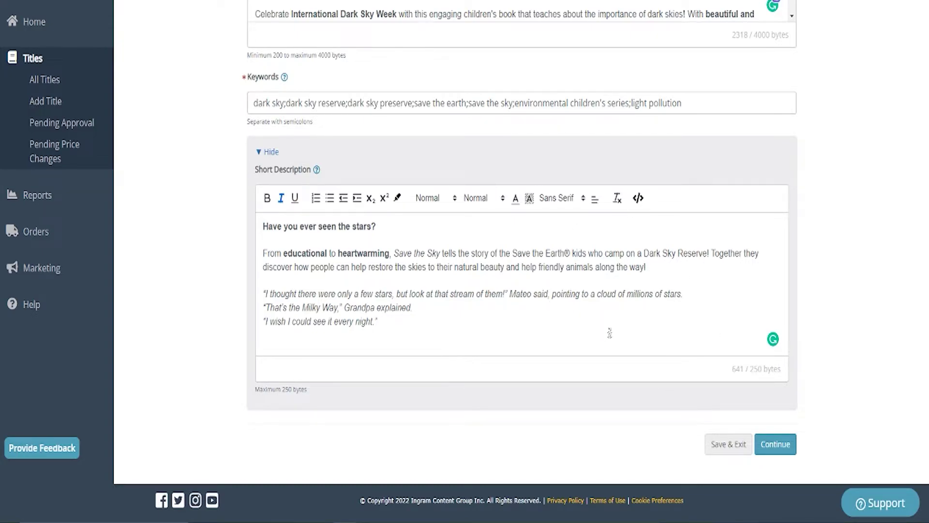
click(788, 448)
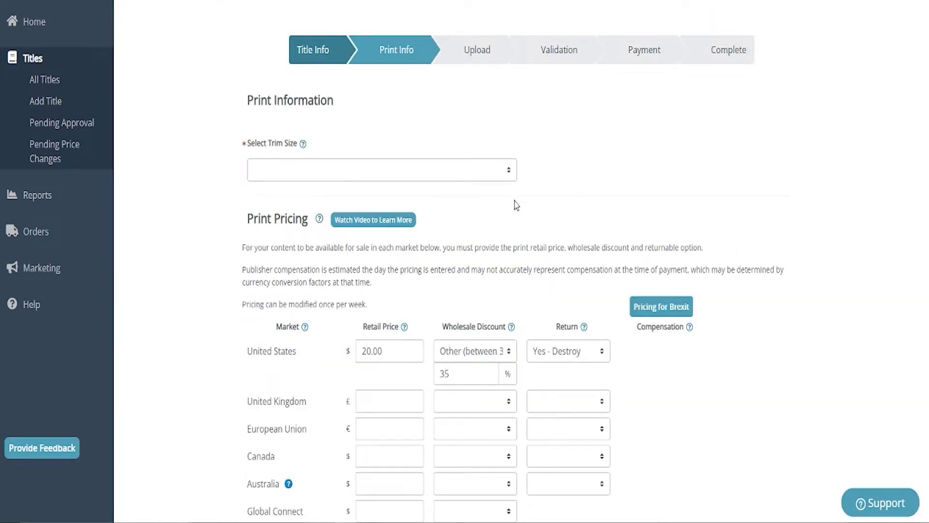
Choose an 8.500" x 8.500" trim size with a Color interior on Premium Color paper
click(505, 173)
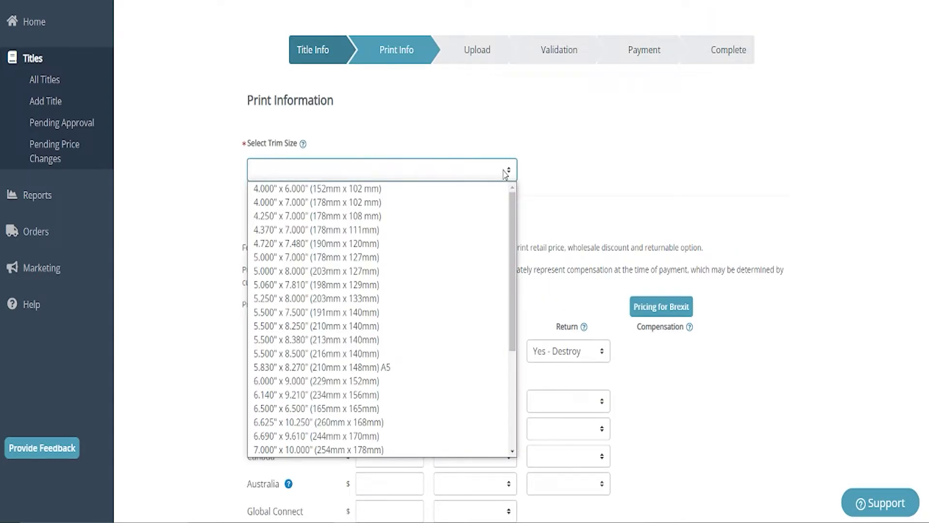
scroll(424, 361, down, 4)
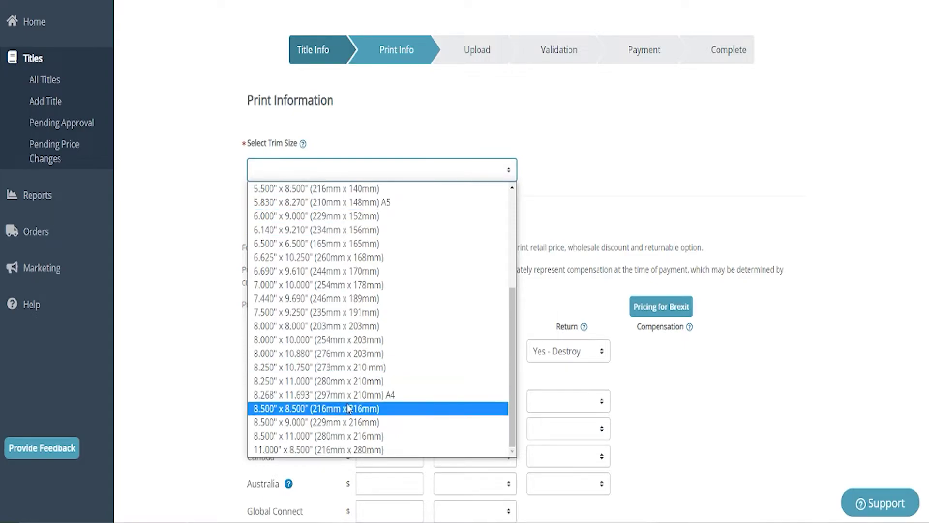
click(387, 407)
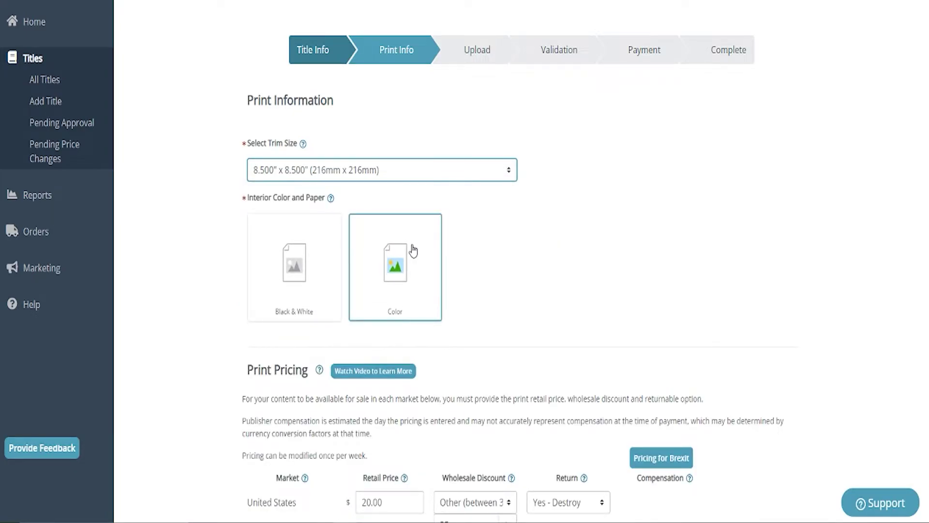
click(413, 250)
scroll(585, 266, down, 2)
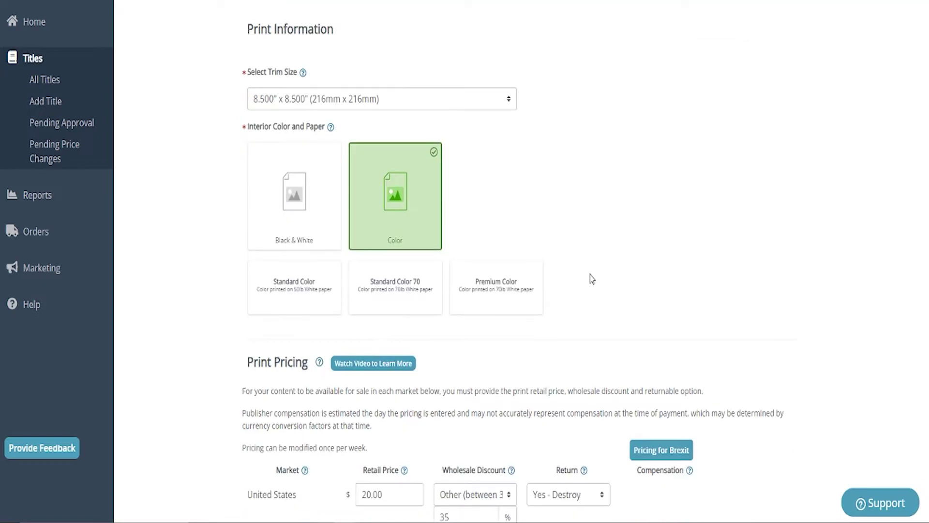
click(521, 303)
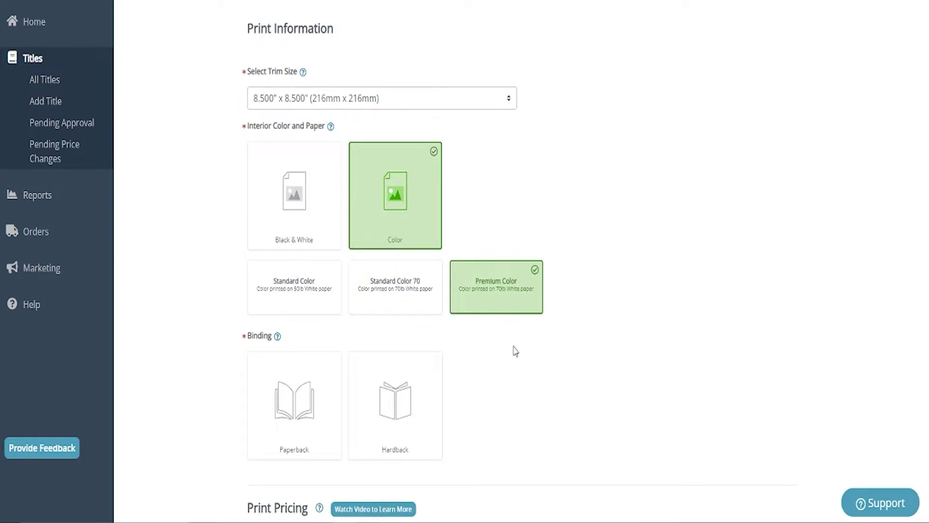
Choose a hardback Case Laminate binding with a gloss cover finish
scroll(519, 367, down, 1)
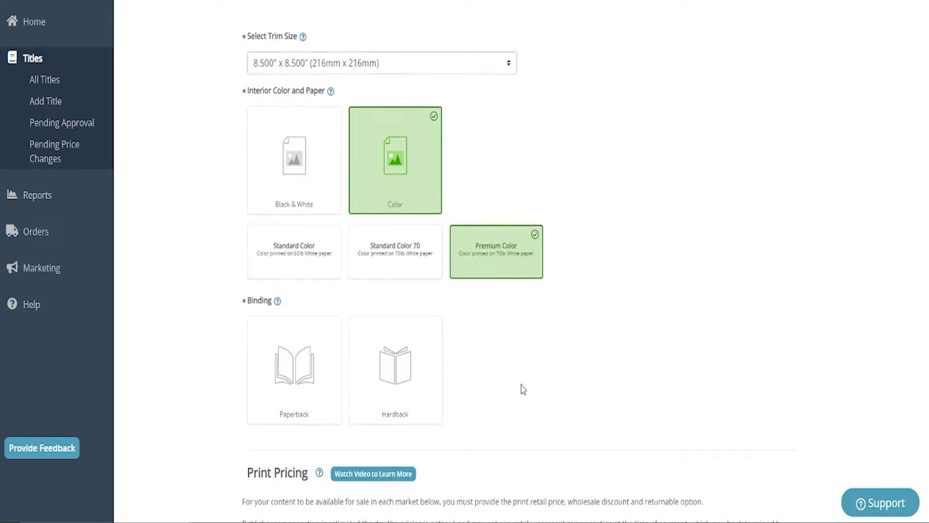
scroll(523, 388, down, 3)
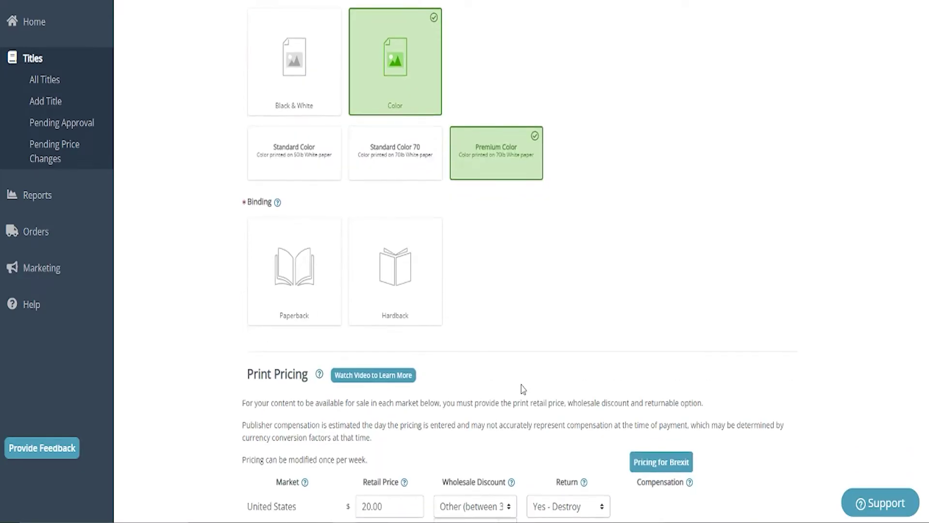
click(353, 232)
scroll(516, 274, down, 3)
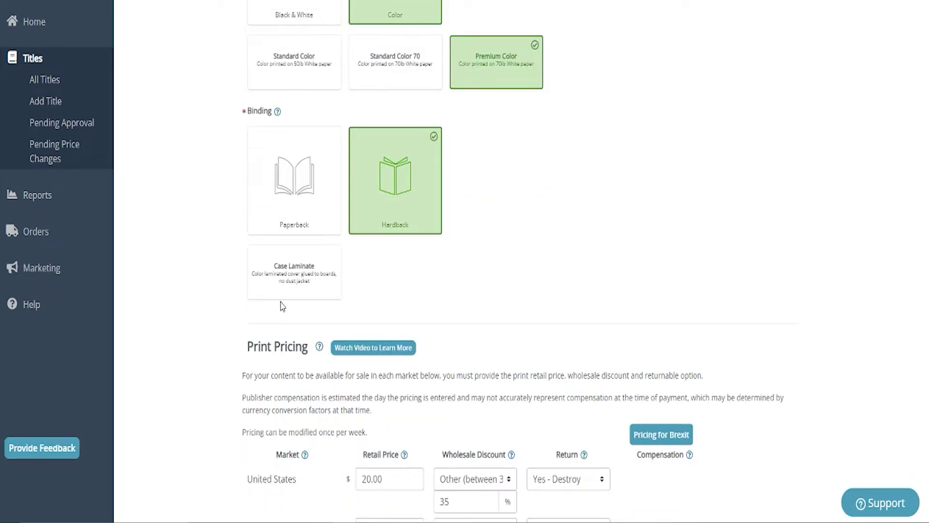
click(334, 288)
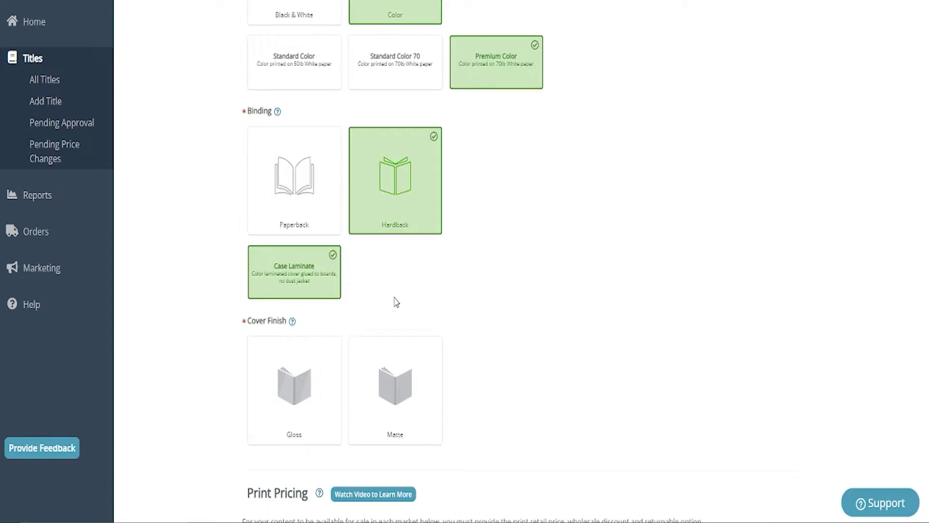
scroll(402, 301, down, 1)
scroll(404, 301, down, 5)
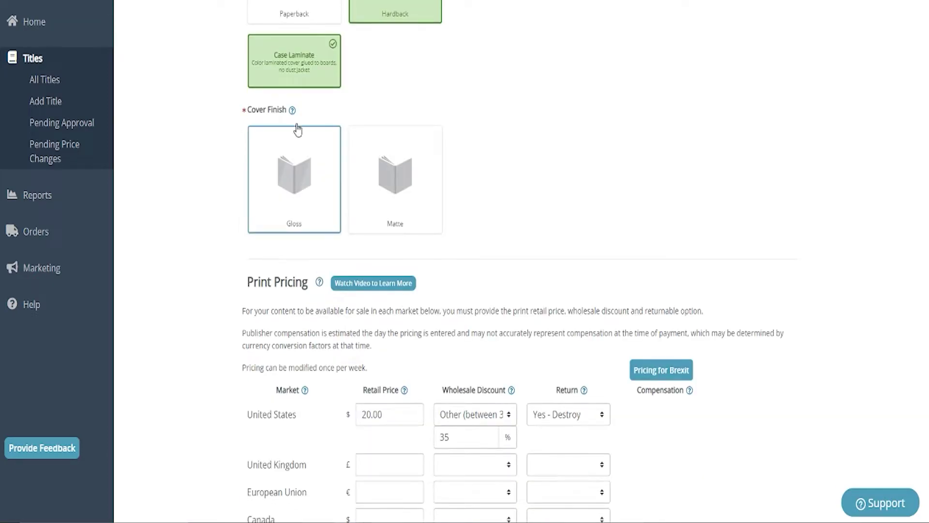
click(305, 192)
Enter a page count of 32 and check the resulting $9.41 print cost
scroll(556, 186, down, 2)
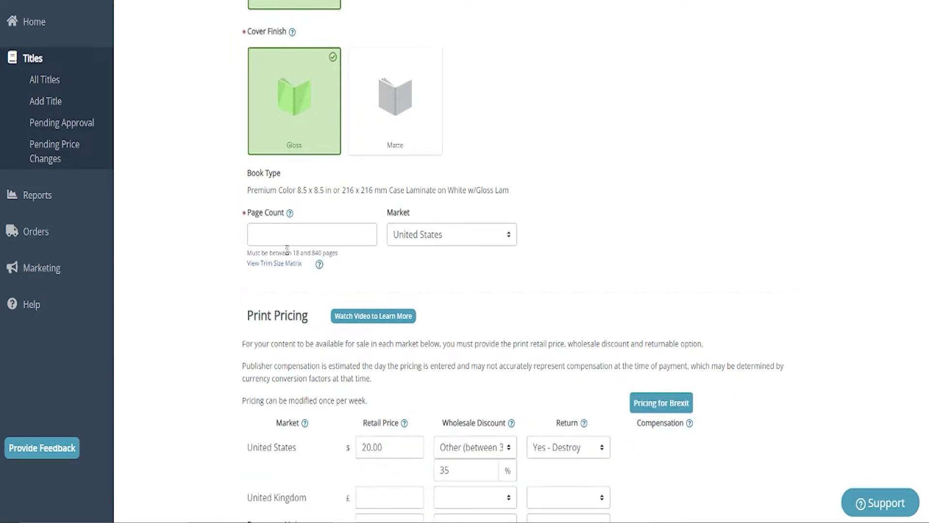
click(287, 240)
text(32)
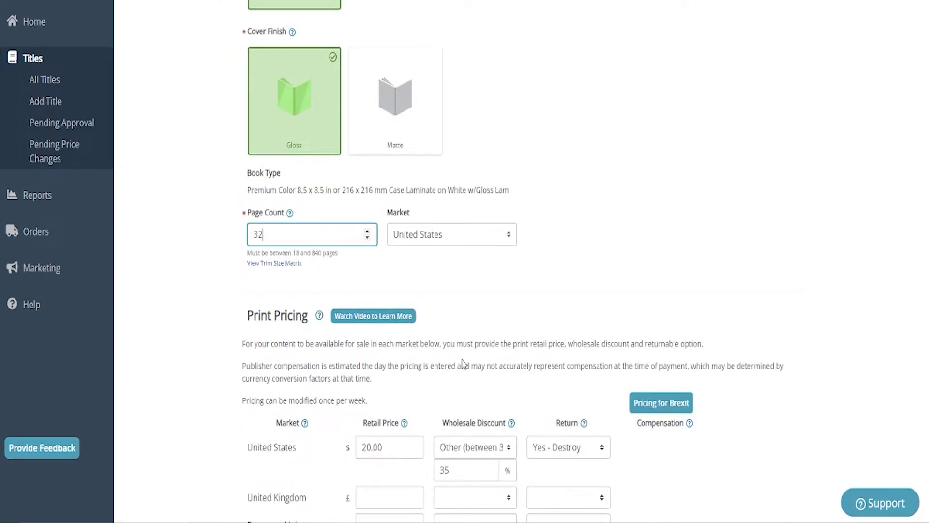
click(685, 240)
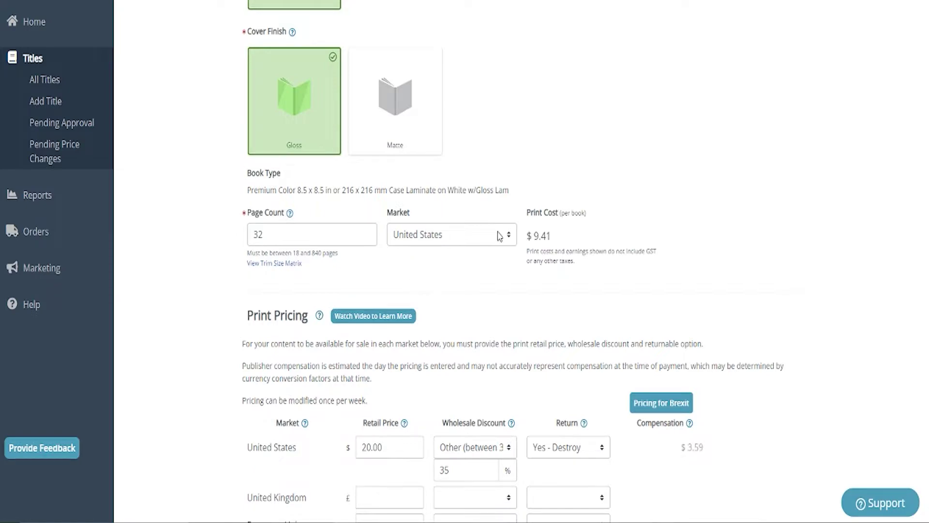
drag(559, 237, 522, 241)
click(604, 237)
scroll(604, 236, down, 3)
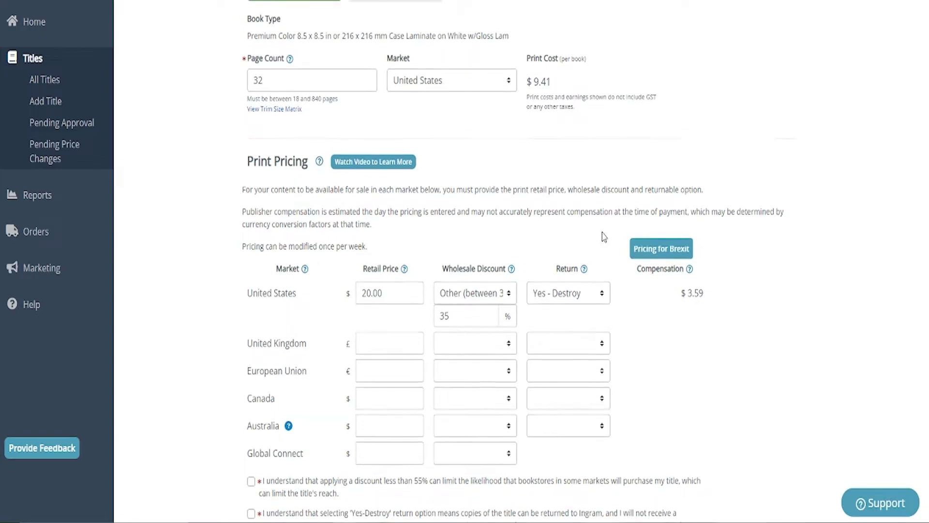
scroll(604, 236, up, 1)
Try a 55% trade wholesale discount on the $20.00 US price, giving -0.41 compensation
scroll(603, 238, down, 2)
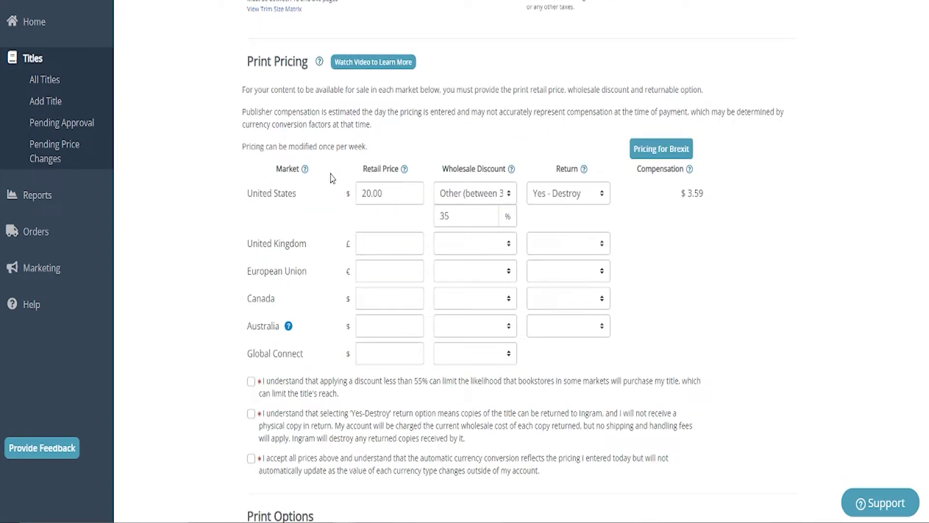
click(388, 196)
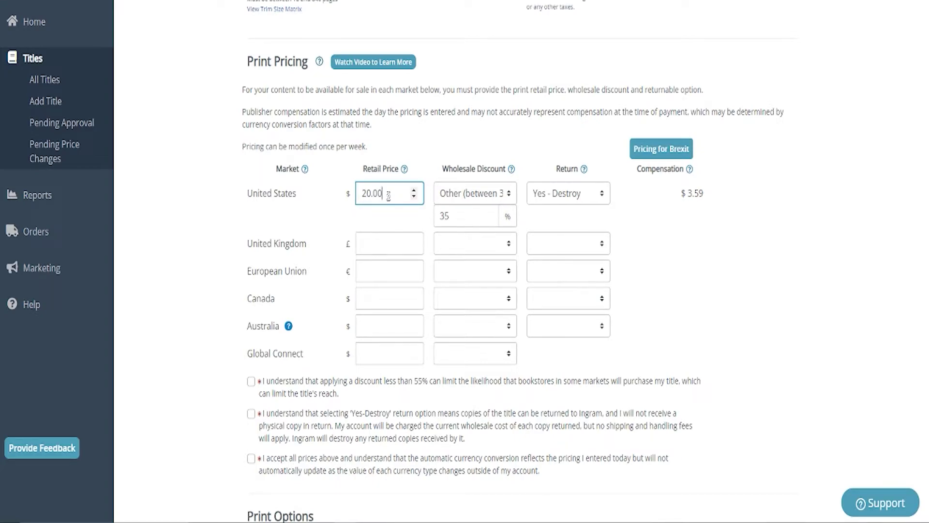
click(474, 217)
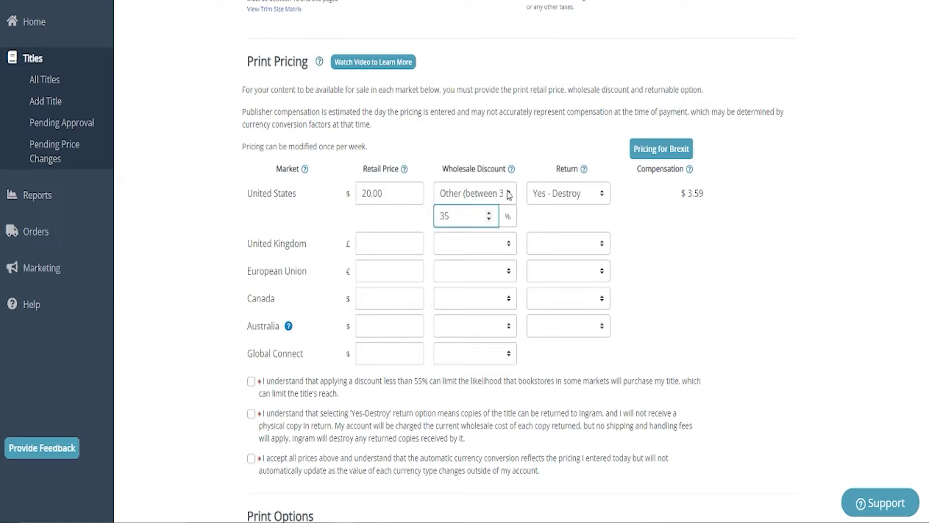
click(509, 194)
click(506, 213)
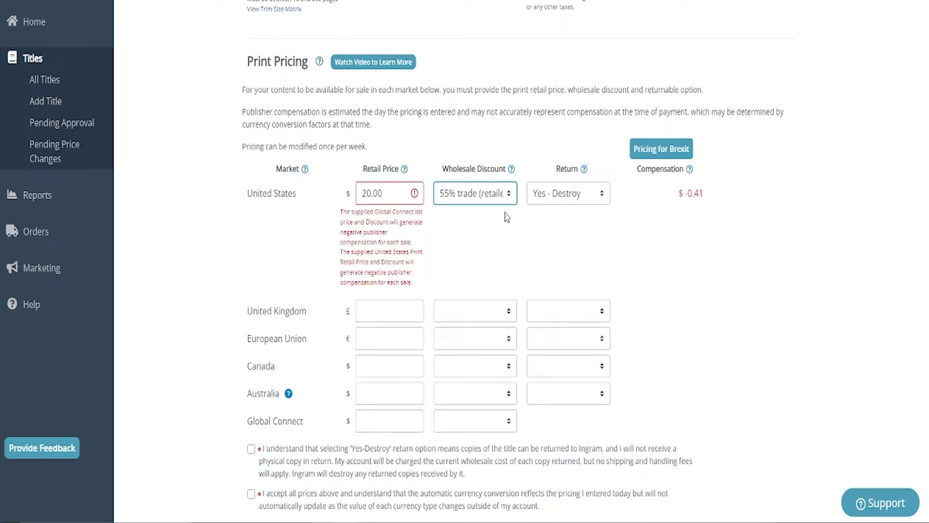
double_click(680, 195)
click(722, 211)
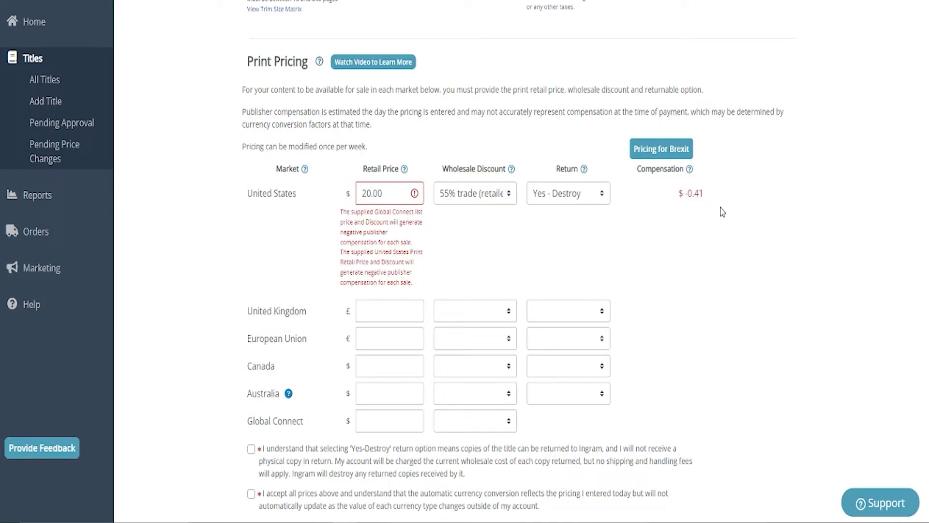
Raise the US retail price to 30.00, then set it back to 20
drag(385, 193, 315, 205)
click(369, 192)
key(Delete)
text(5)
key(BackSpace)
key(BackSpace)
text(30)
click(324, 222)
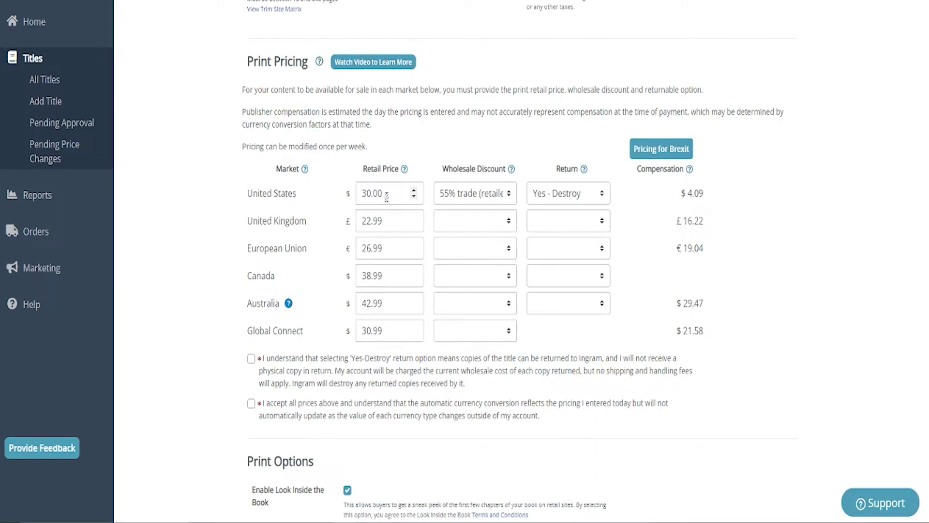
drag(386, 194, 352, 195)
text(20)
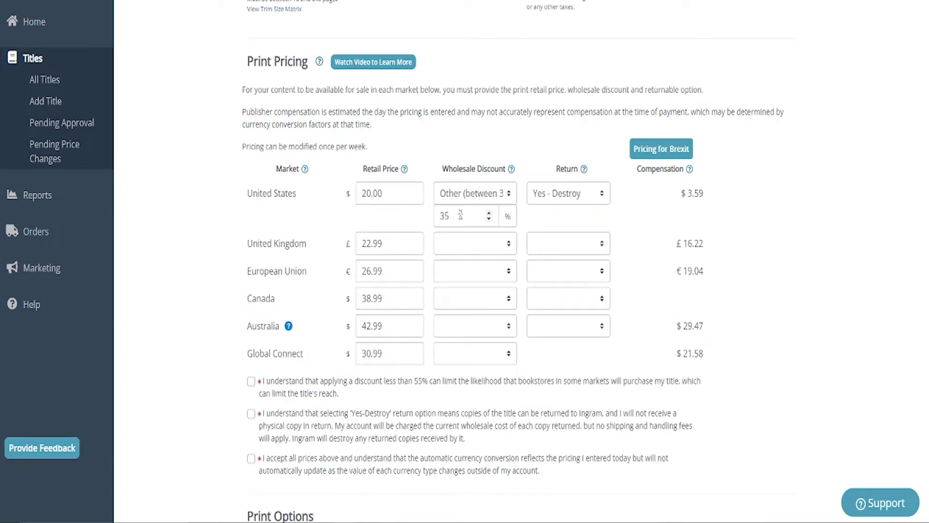
click(510, 196)
click(510, 195)
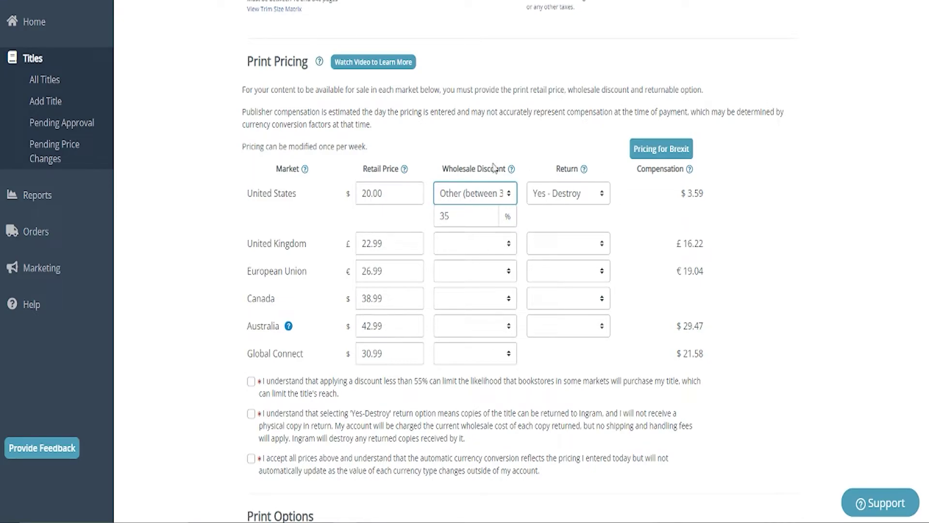
Set the US retail price to 25.00 and the wholesale discount to 40%
mouse_move(489, 215)
drag(702, 193, 676, 193)
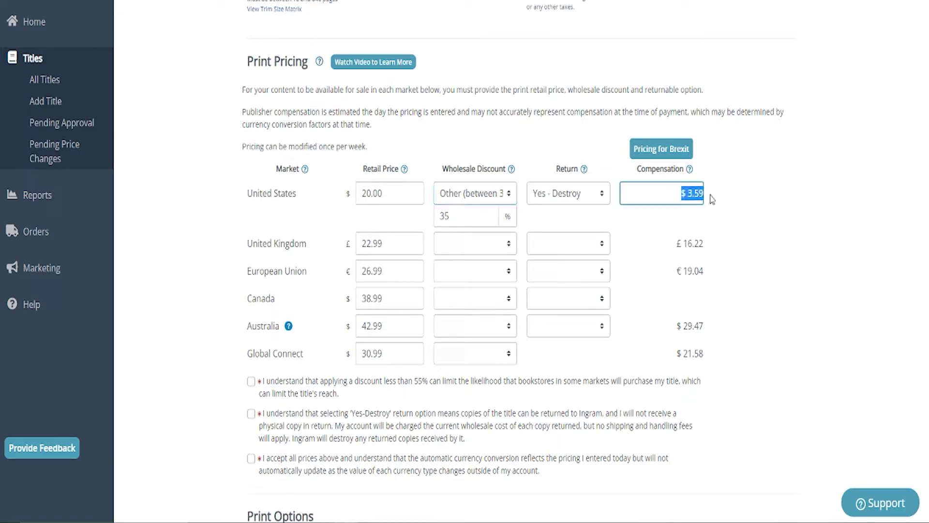
click(414, 134)
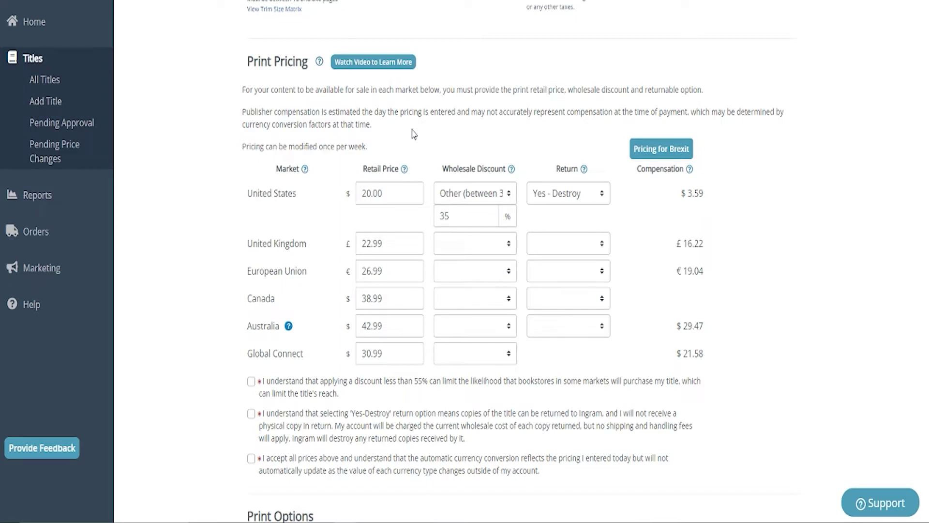
drag(398, 194, 334, 194)
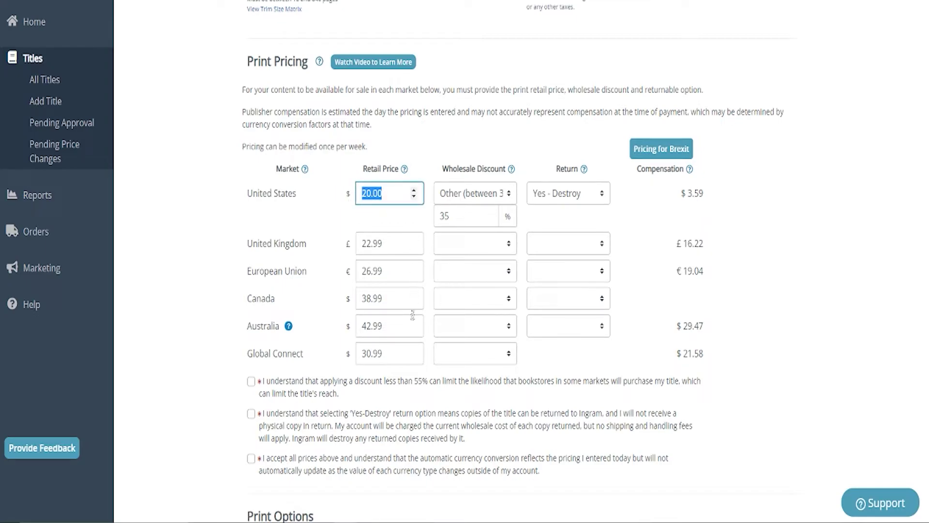
text(25)
click(357, 144)
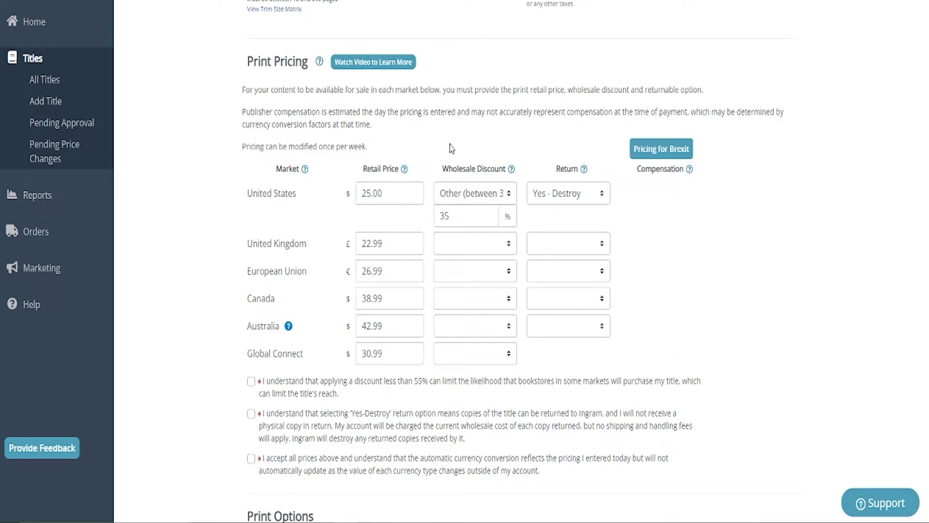
drag(461, 216, 410, 217)
text(40)
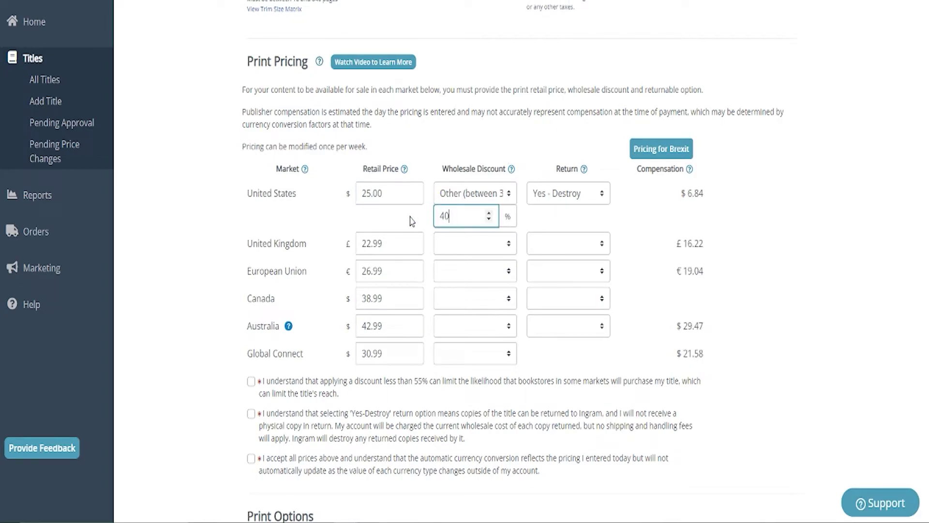
click(421, 151)
Try a 23.00 US retail price, then restore it to 25.00
drag(392, 193, 333, 190)
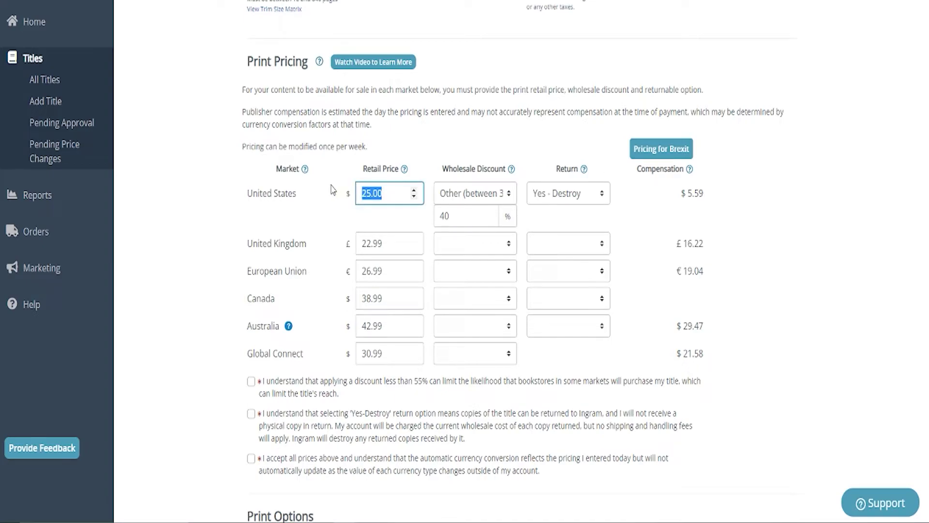
text(23)
click(425, 145)
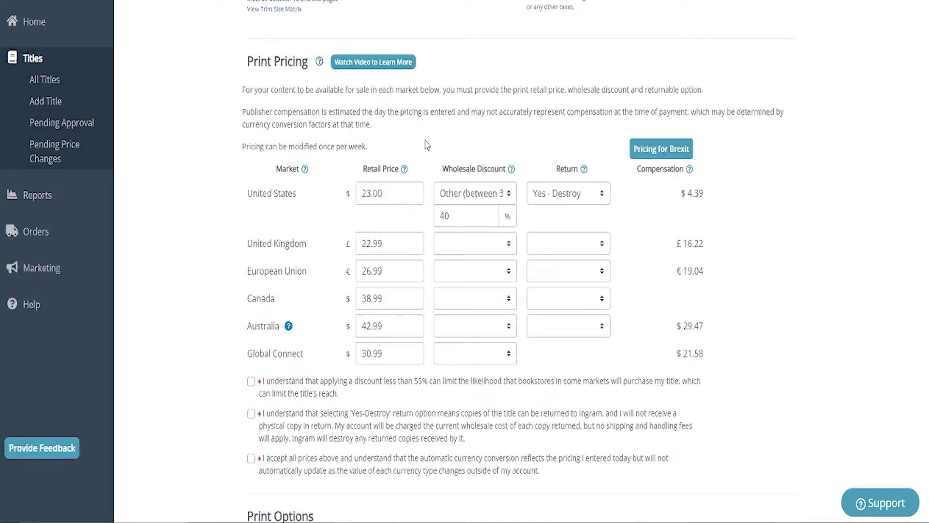
drag(406, 193, 352, 211)
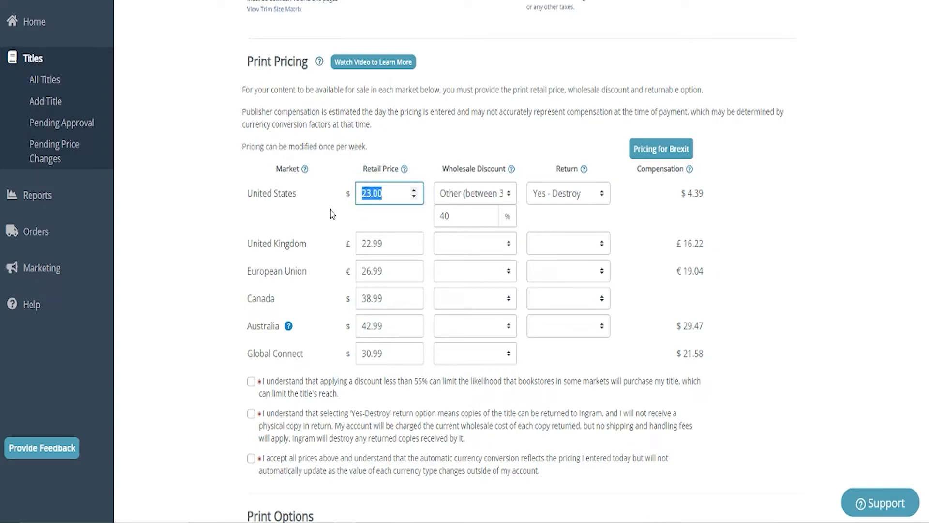
text(25.00)
click(318, 205)
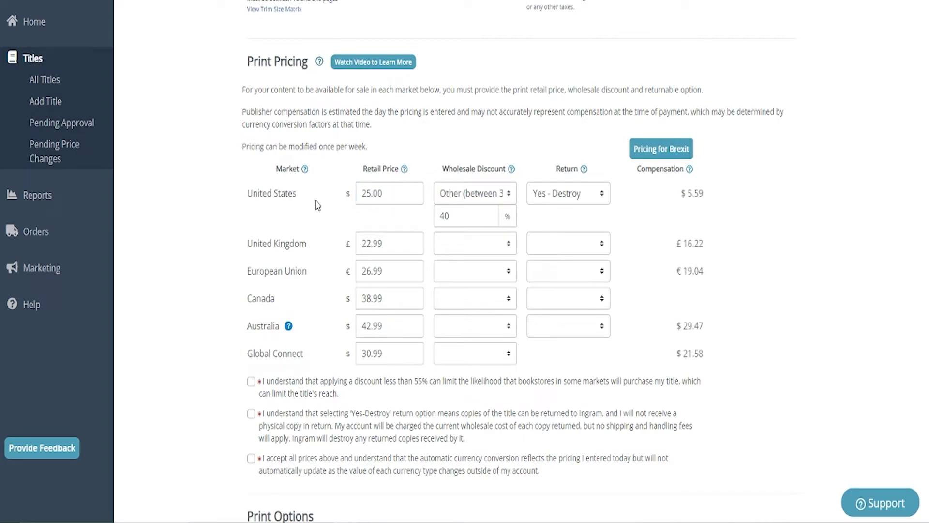
Replace the 40% US wholesale discount with 45%
scroll(553, 72, down, 1)
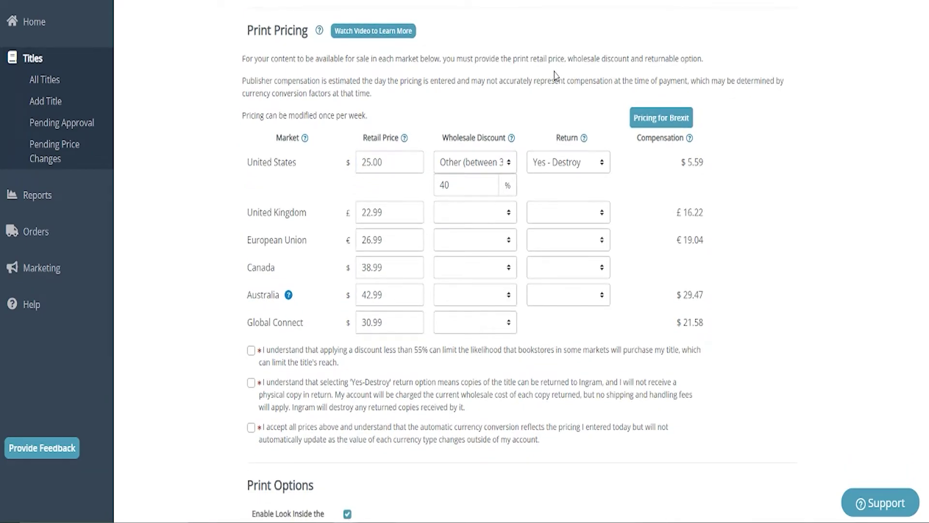
scroll(555, 76, up, 1)
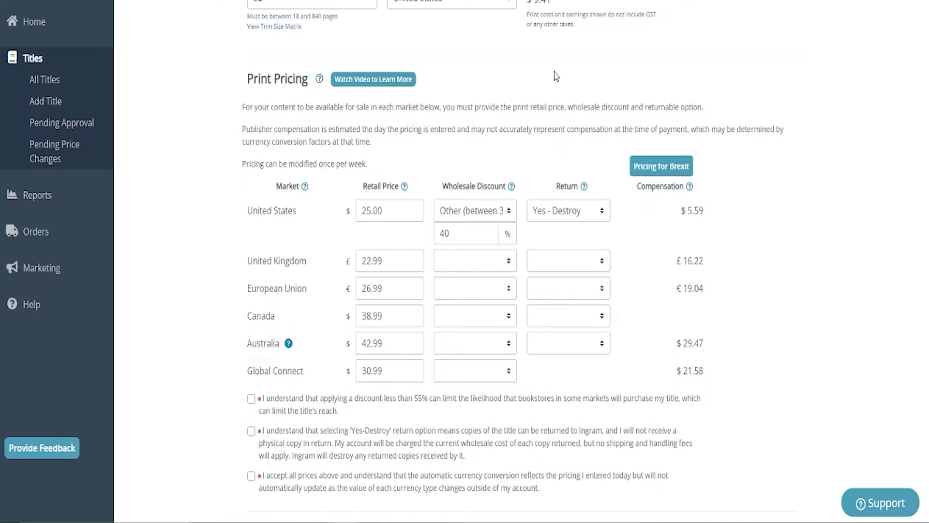
scroll(556, 72, down, 1)
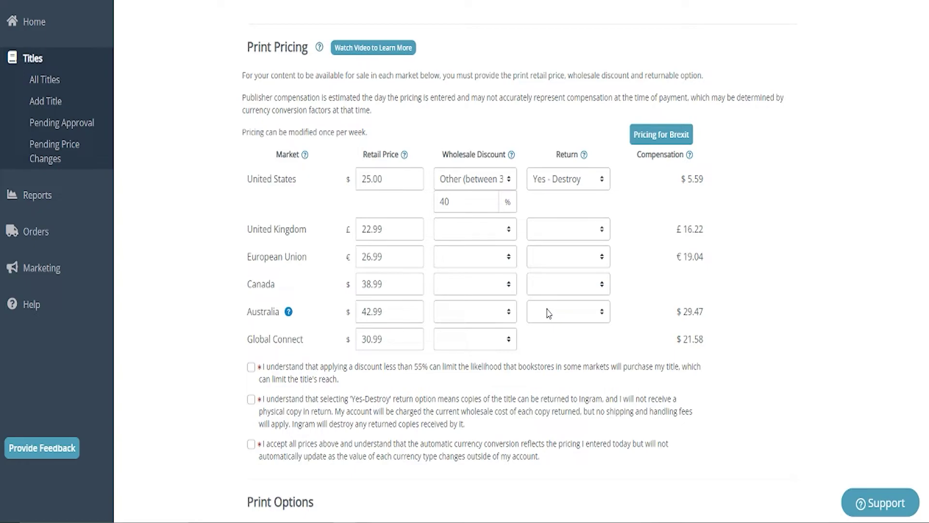
click(470, 205)
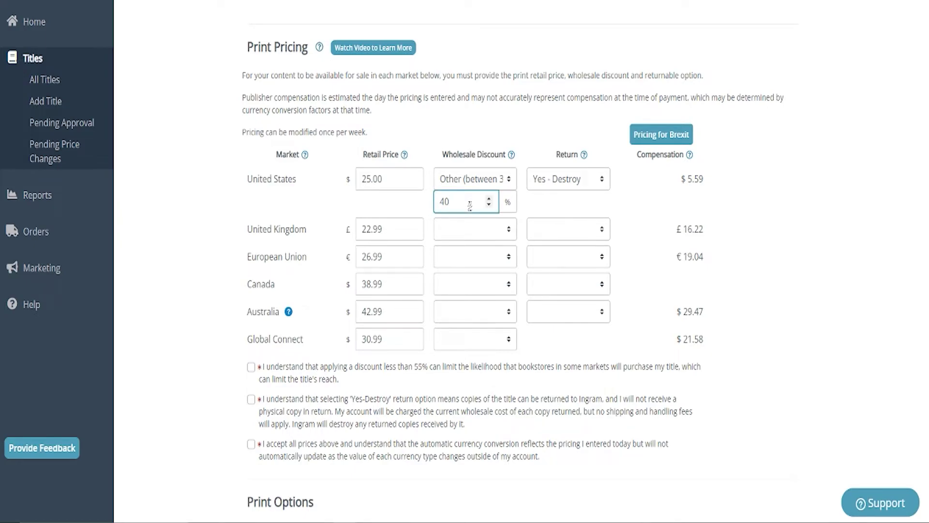
drag(470, 206, 420, 200)
text(45)
click(380, 202)
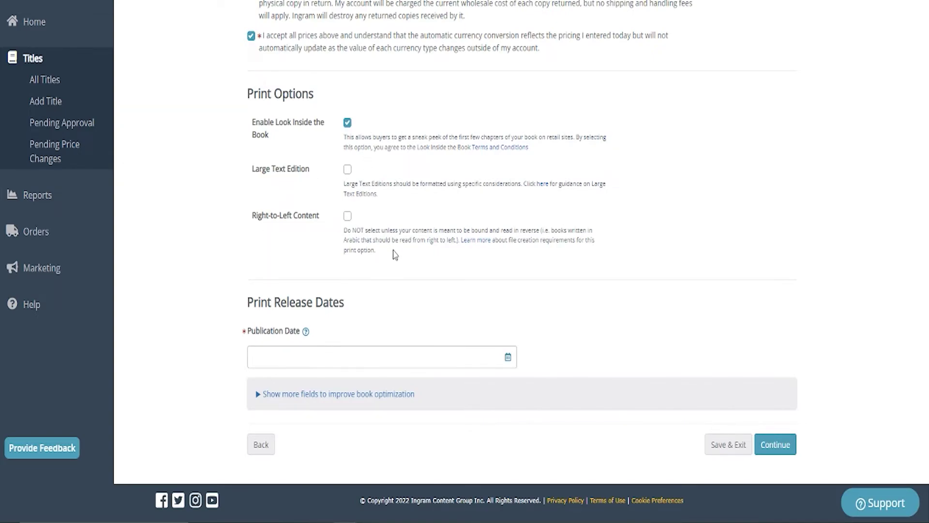
Set the publication date to 8 March 2022
click(363, 360)
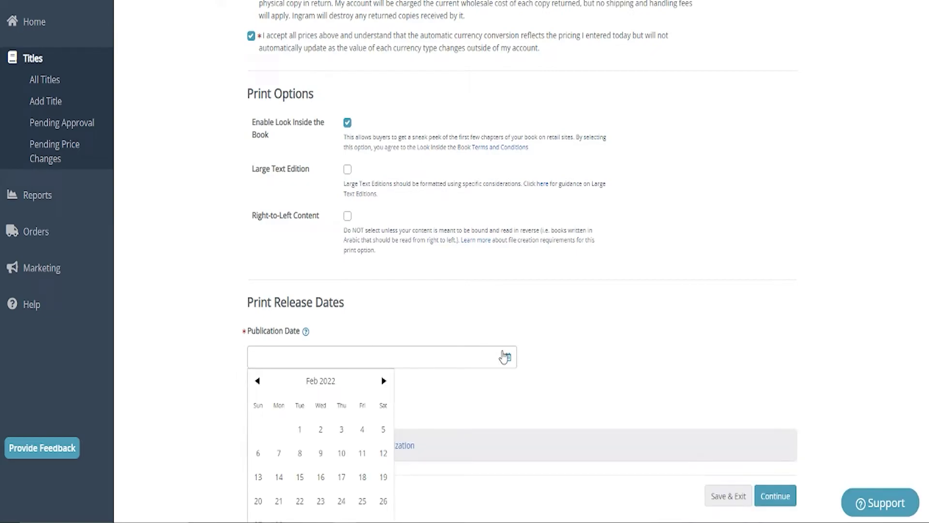
click(385, 381)
click(301, 454)
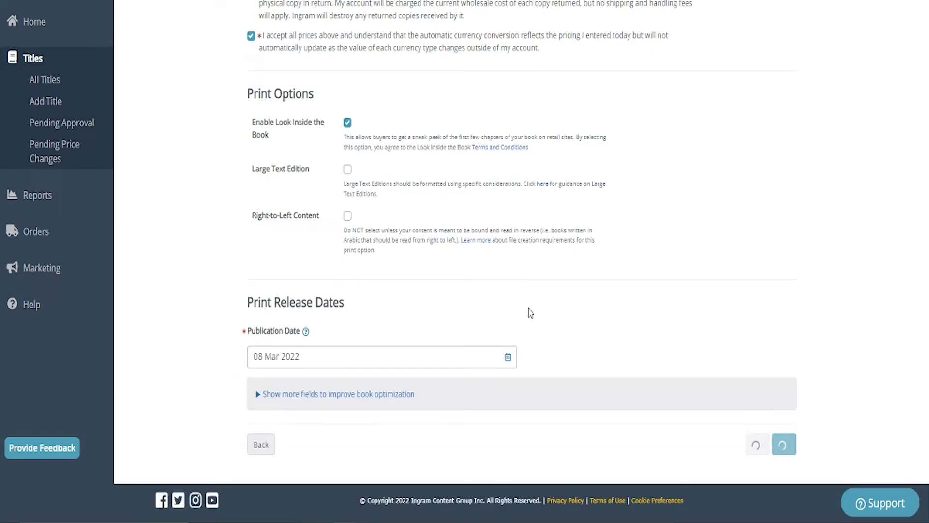
Set the On-Sale Date to 8 March 2022 and continue to the Print Upload step
click(351, 395)
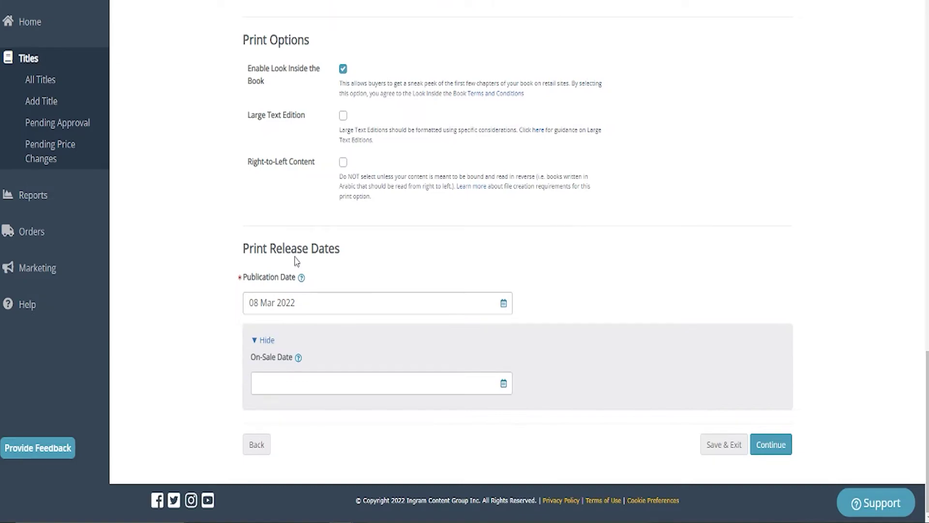
click(255, 342)
click(263, 396)
click(370, 391)
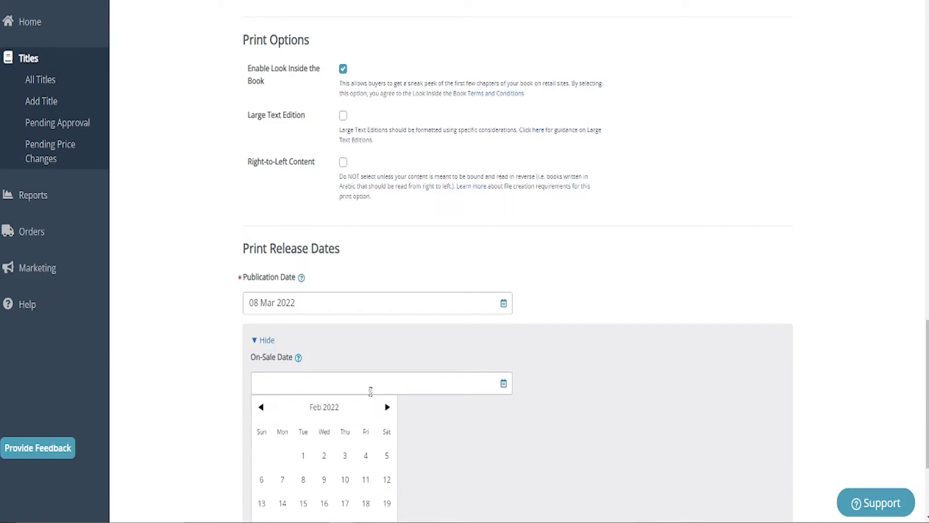
click(387, 406)
click(304, 479)
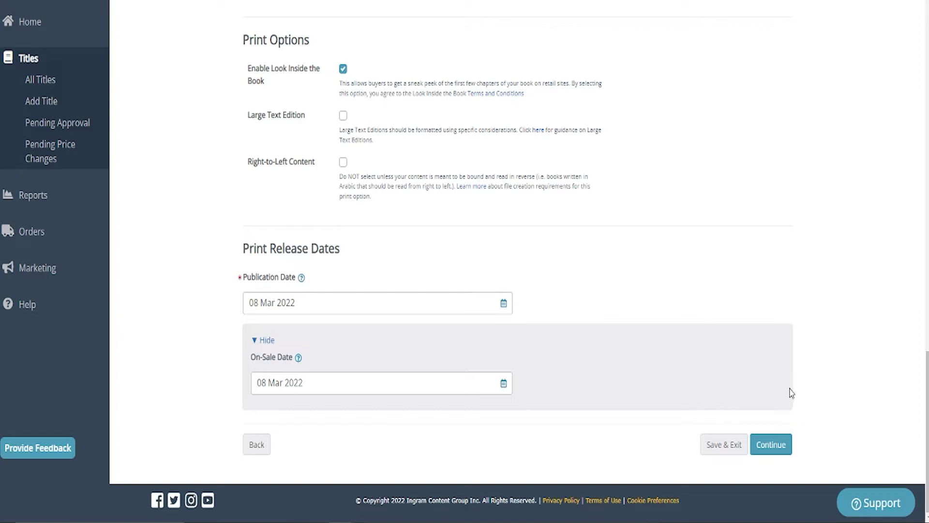
click(772, 444)
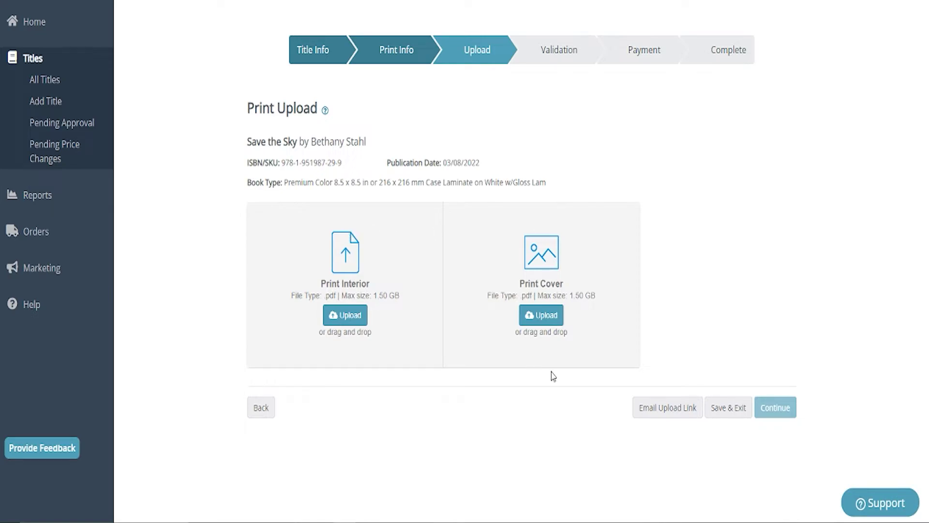
Upload 'STSky with bleeds.pdf' as the print interior
click(350, 319)
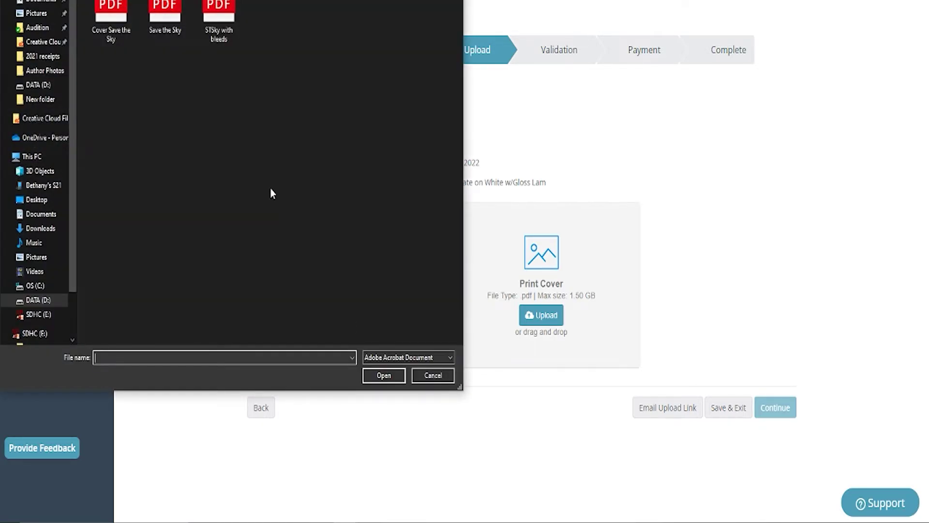
click(219, 19)
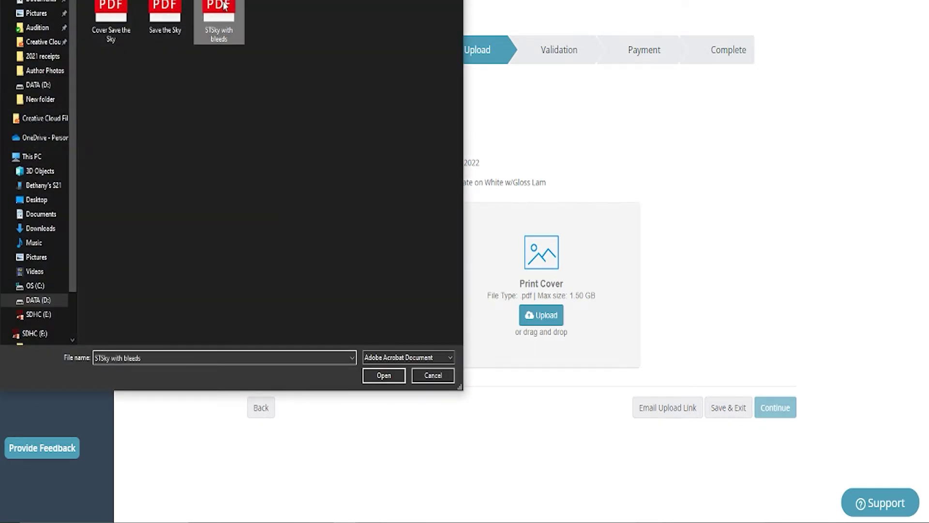
click(387, 377)
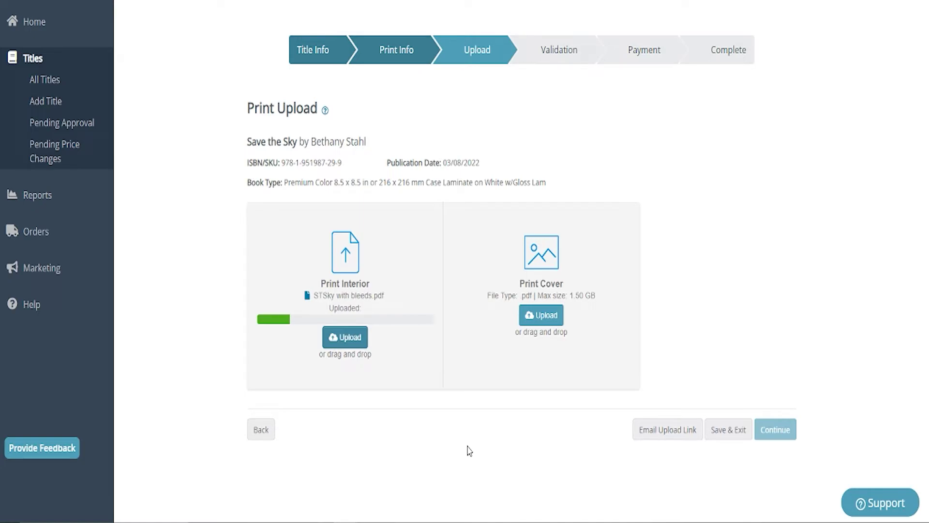
Upload the ColorCase STSky Hardcover PDF as the print cover and continue to validation
click(557, 315)
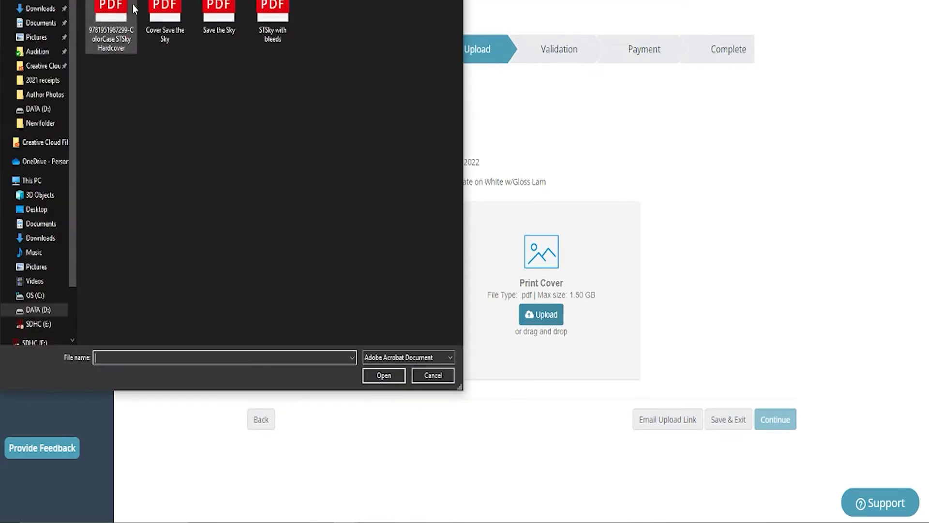
click(112, 24)
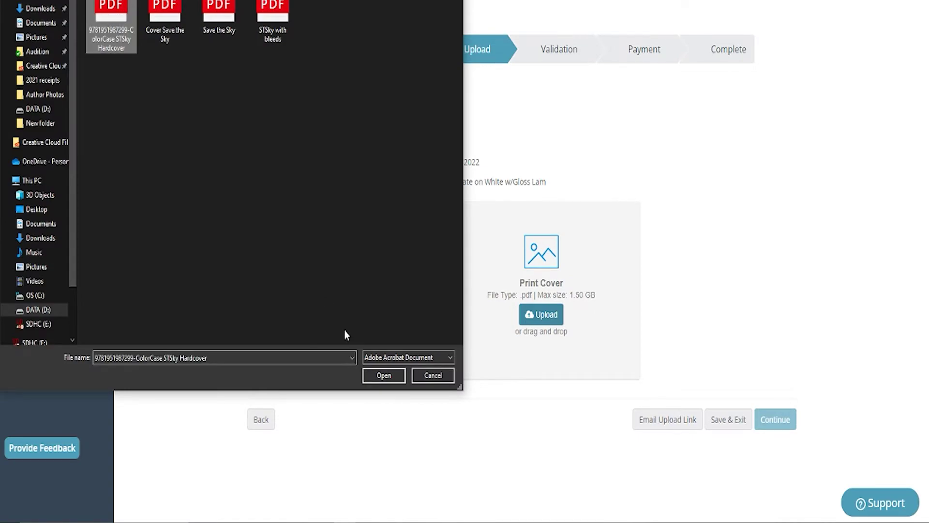
click(384, 375)
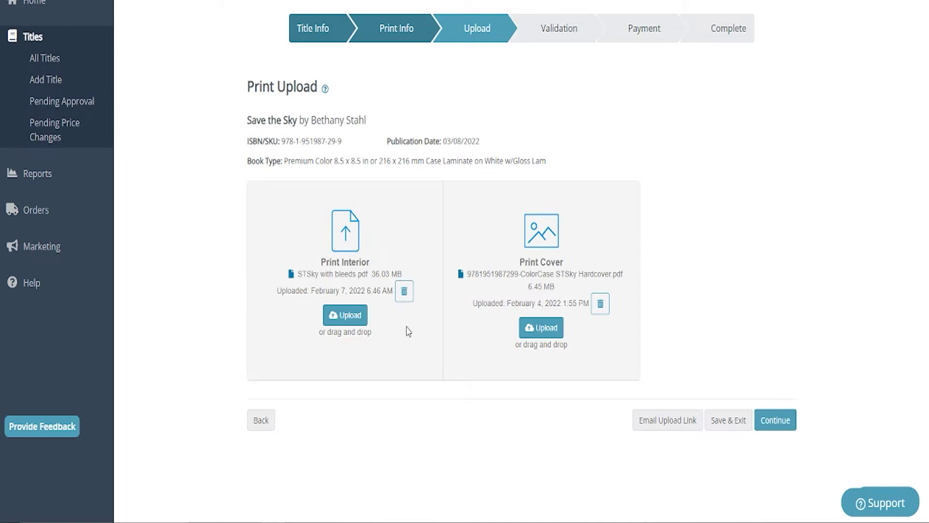
click(785, 425)
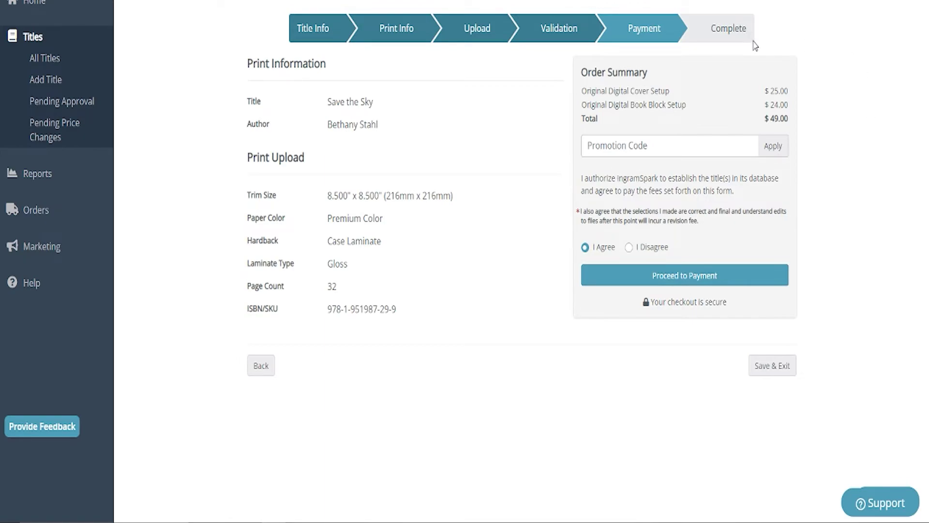
Pay the $49.00 setup fees with I Agree selected to submit Save the Sky
click(730, 276)
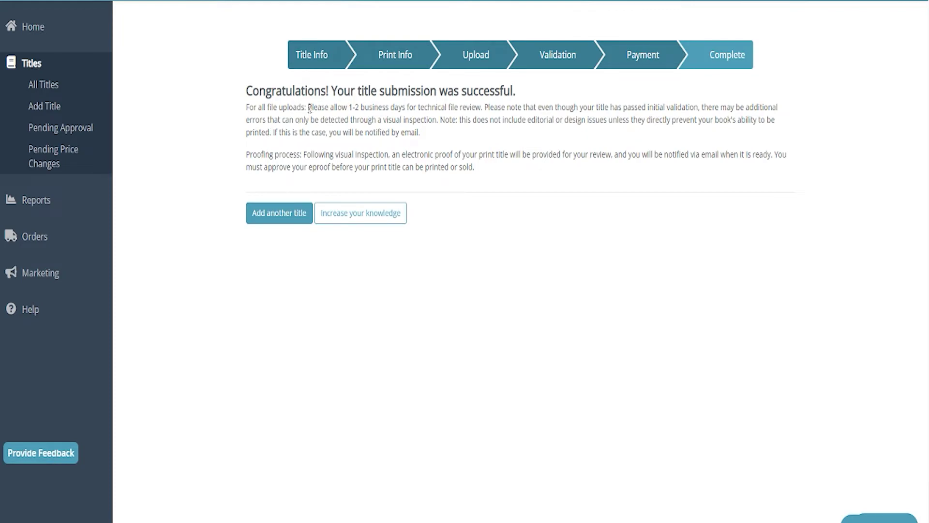
Review the confirmation note that approval takes 1-2 business days
drag(308, 107, 481, 118)
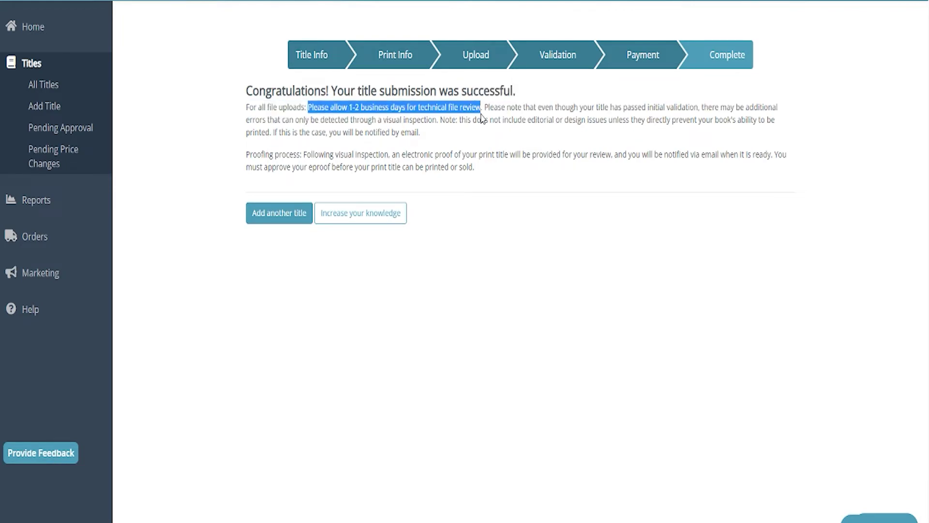
click(490, 175)
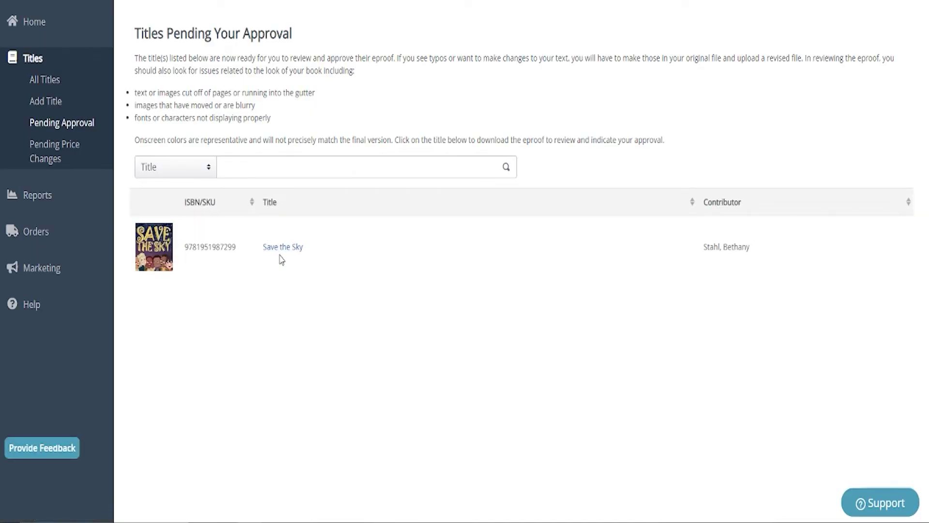
Download the Save the Sky eproof PDF from its approval page, set to open when done
click(283, 248)
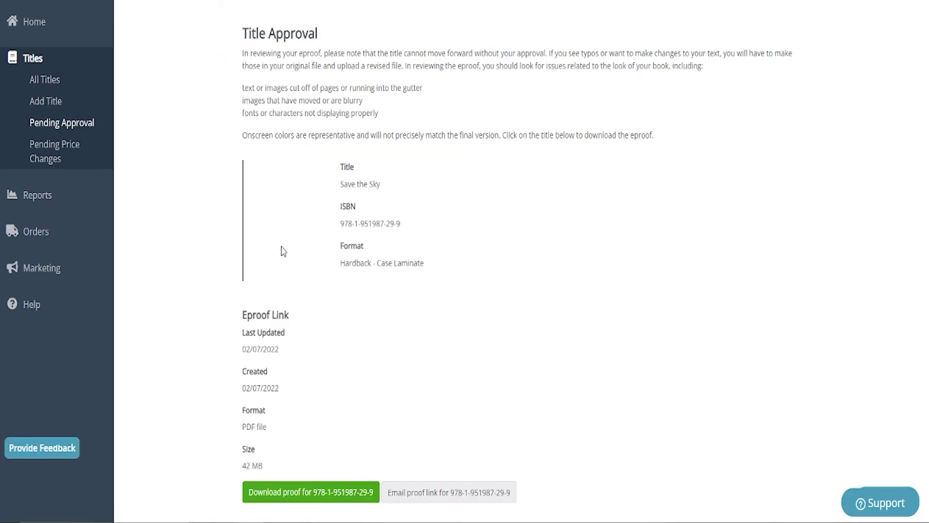
scroll(433, 305, down, 2)
scroll(433, 305, down, 1)
click(311, 349)
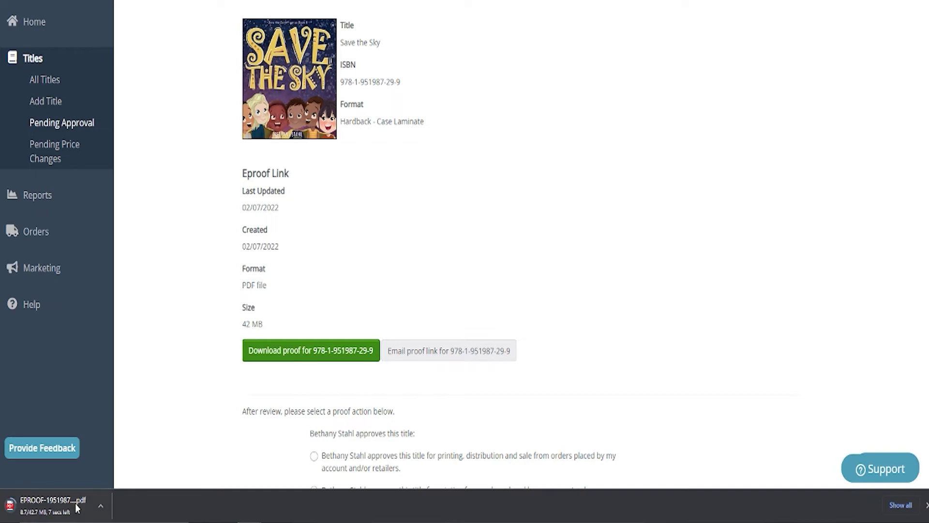
click(103, 512)
click(146, 415)
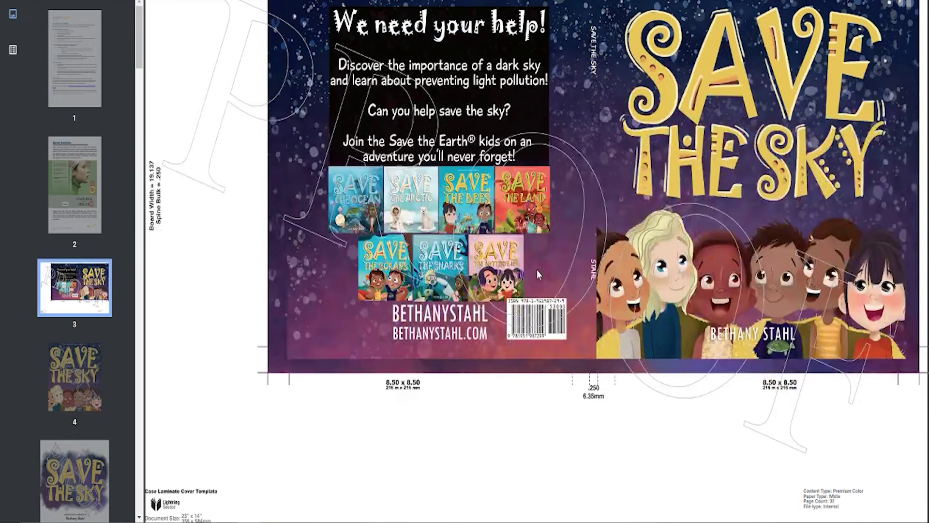
Scroll through the Save the Sky eproof from the cover wrap to the About the Author page
scroll(537, 273, up, 3)
scroll(537, 274, down, 4)
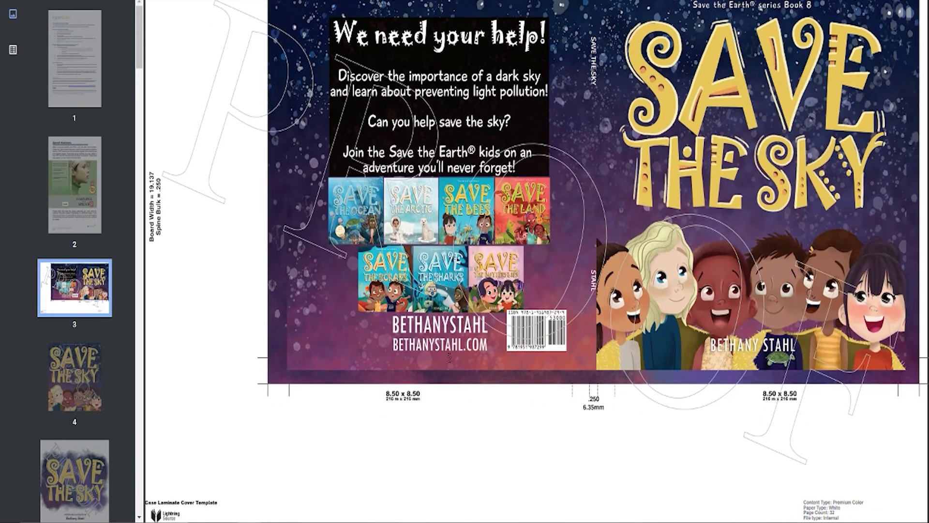
scroll(448, 357, up, 3)
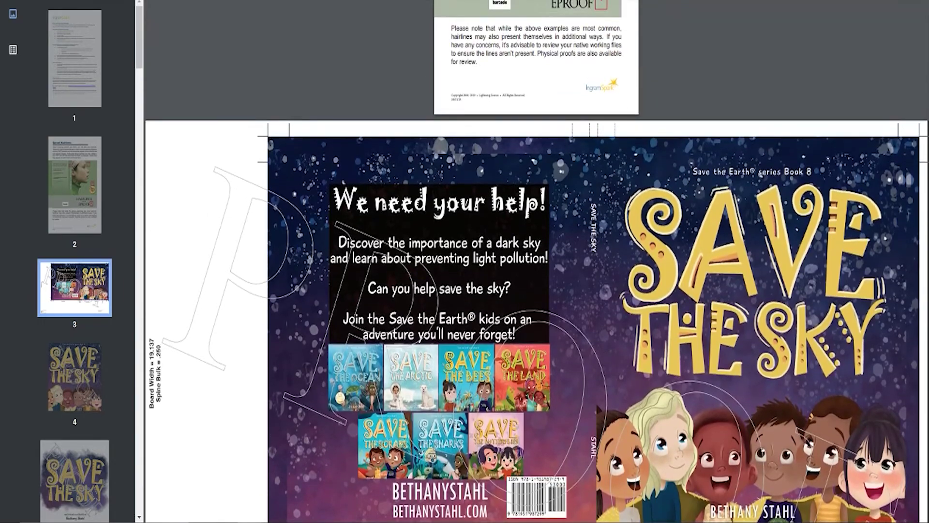
scroll(449, 357, down, 1)
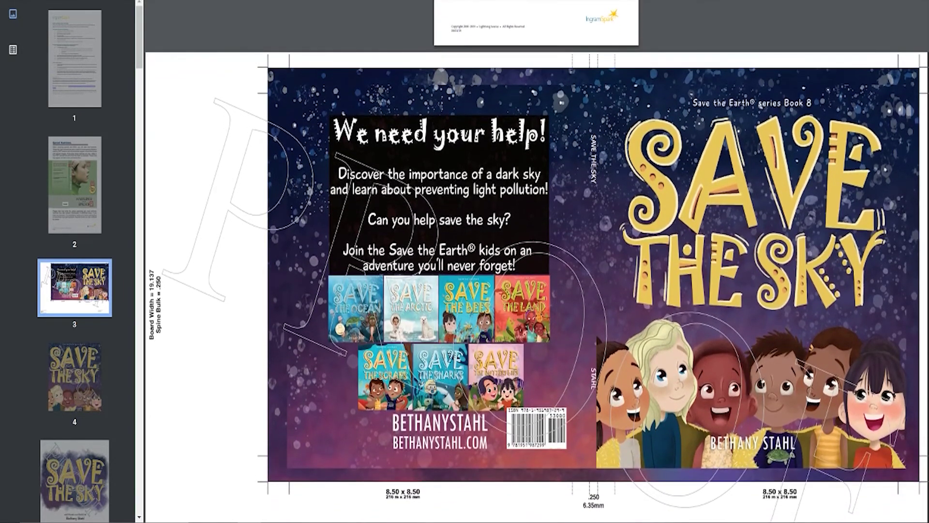
scroll(536, 261, down, 10)
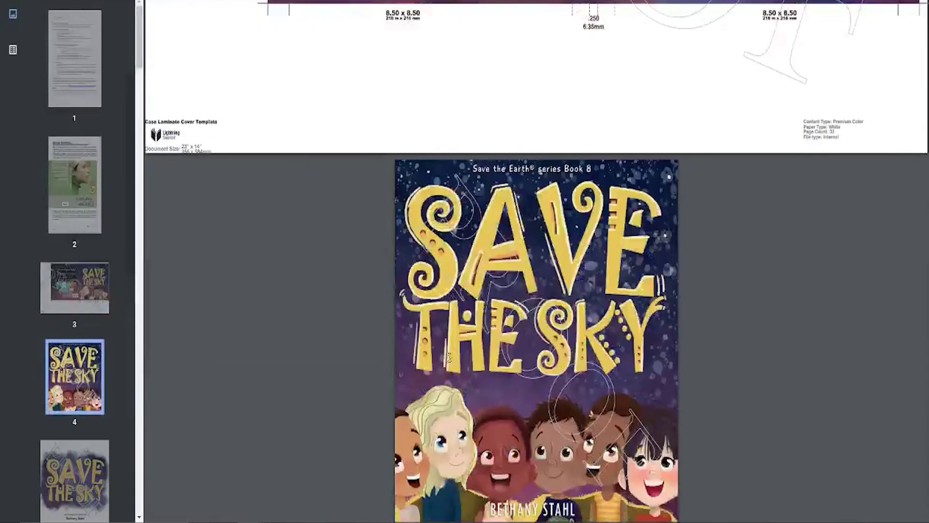
scroll(537, 261, down, 20)
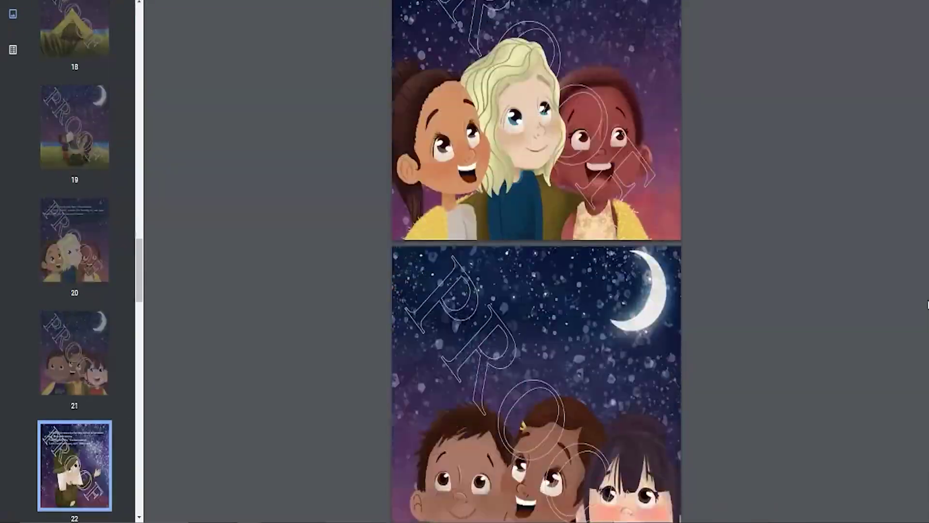
drag(928, 304, 916, 492)
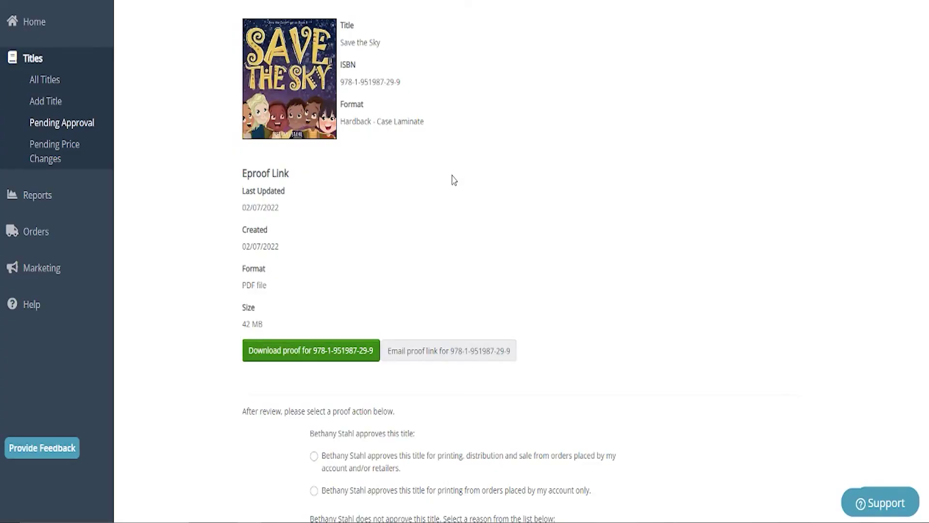
Approve the eproof for printing from this account's orders only, then start a book order
scroll(455, 172, down, 5)
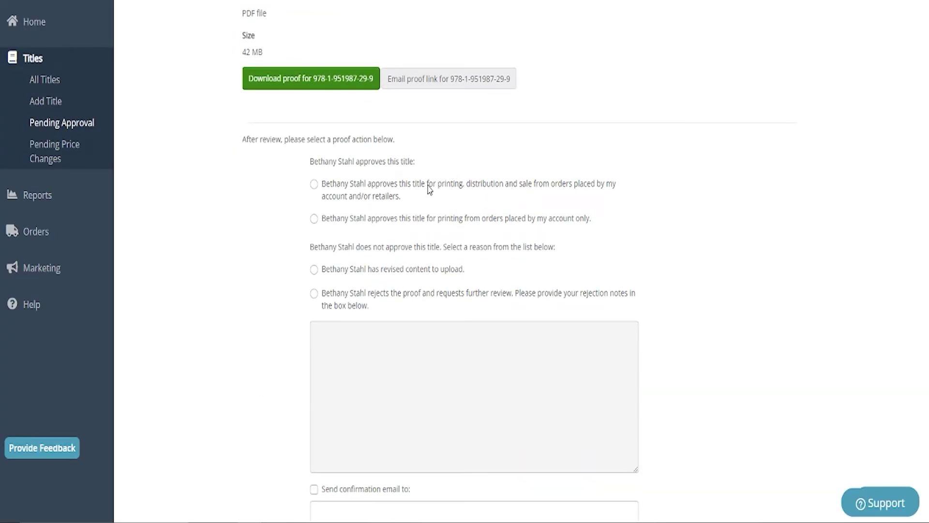
click(427, 222)
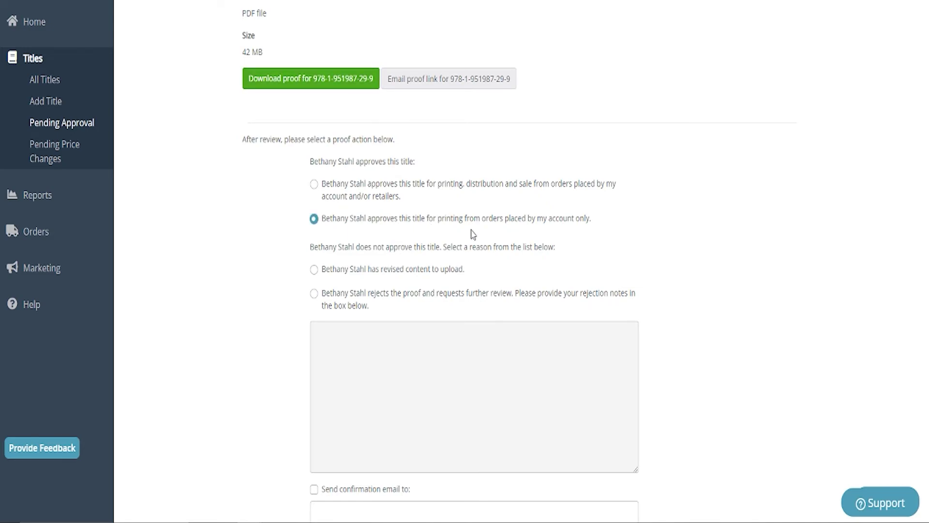
scroll(473, 235, down, 2)
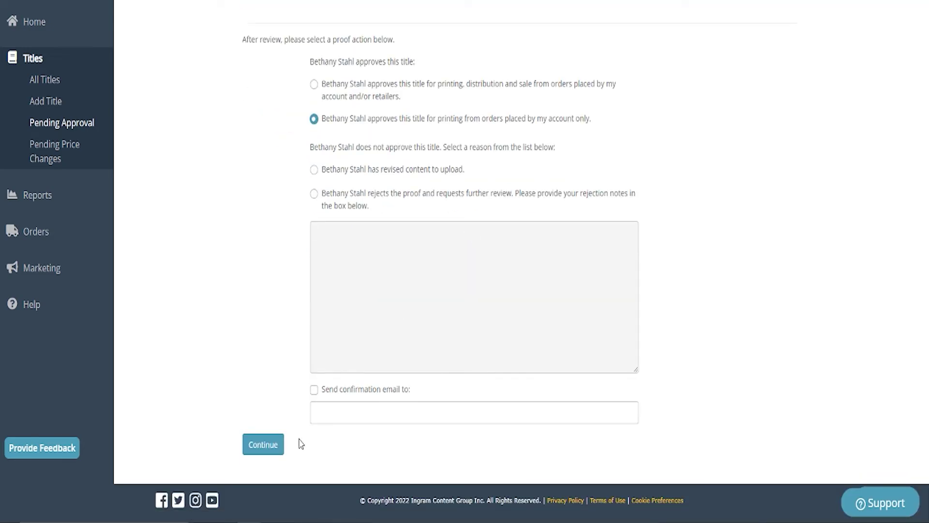
click(263, 450)
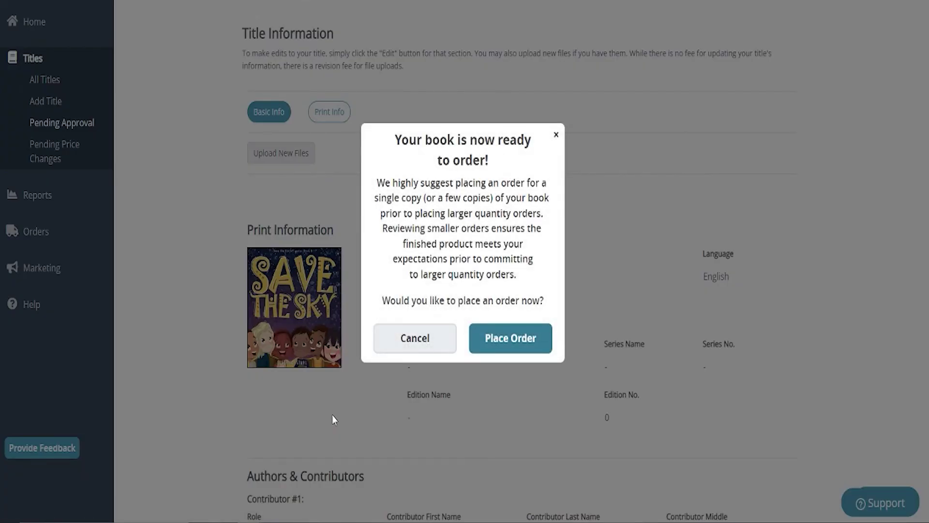
click(526, 341)
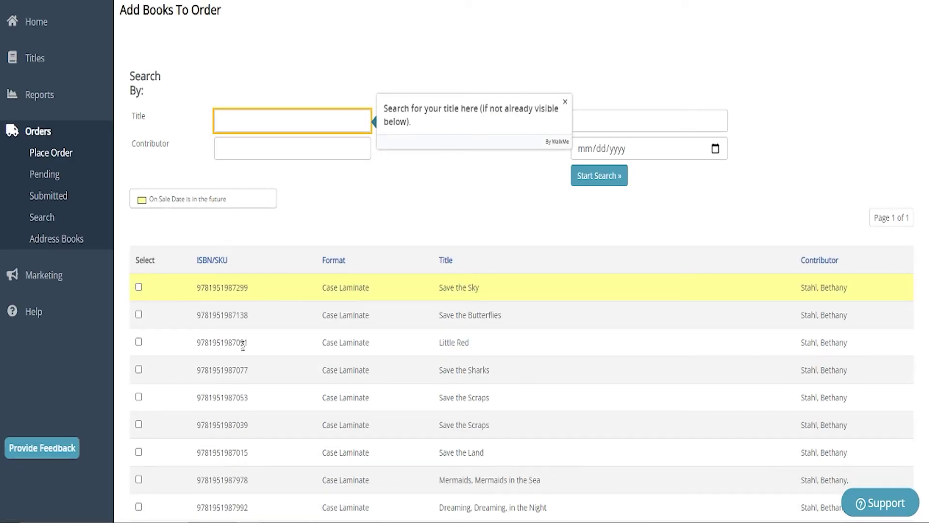
Add Save the Sky to the order and dismiss the print turnaround notice
click(139, 287)
scroll(687, 285, down, 1)
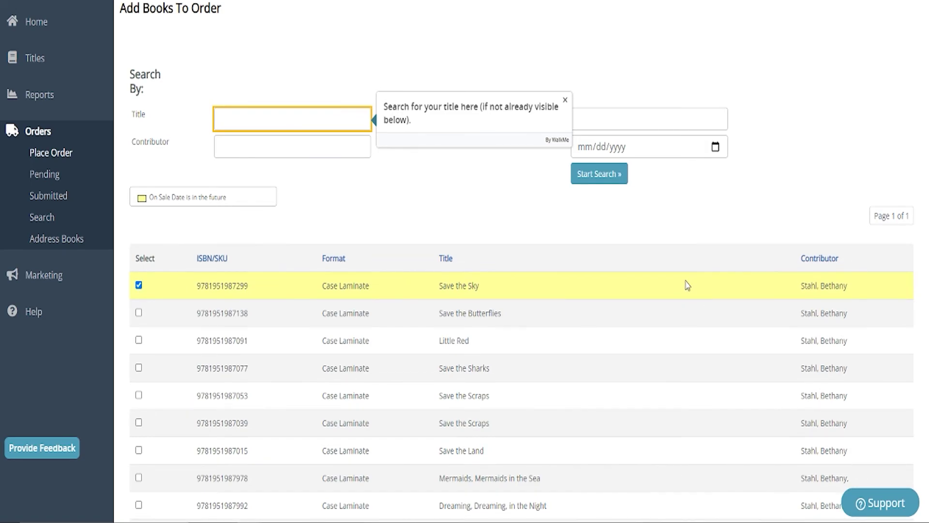
scroll(687, 285, down, 5)
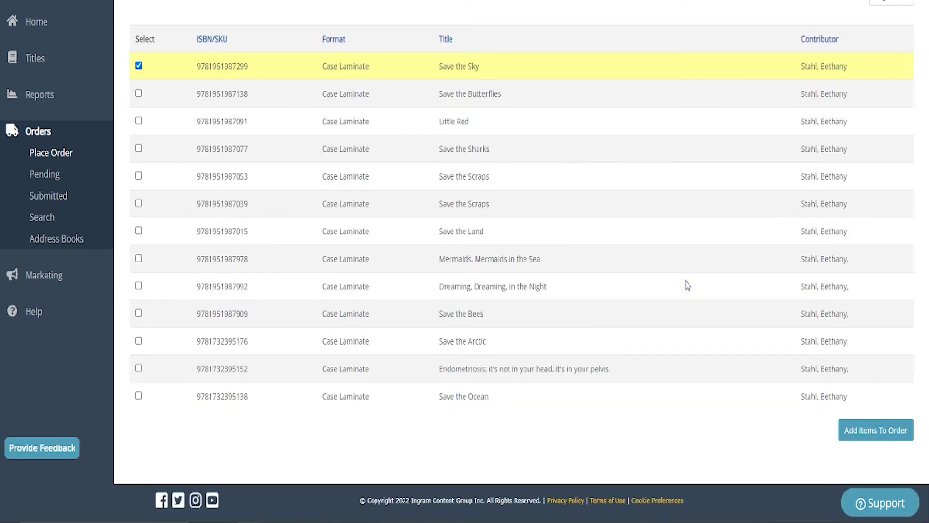
click(884, 435)
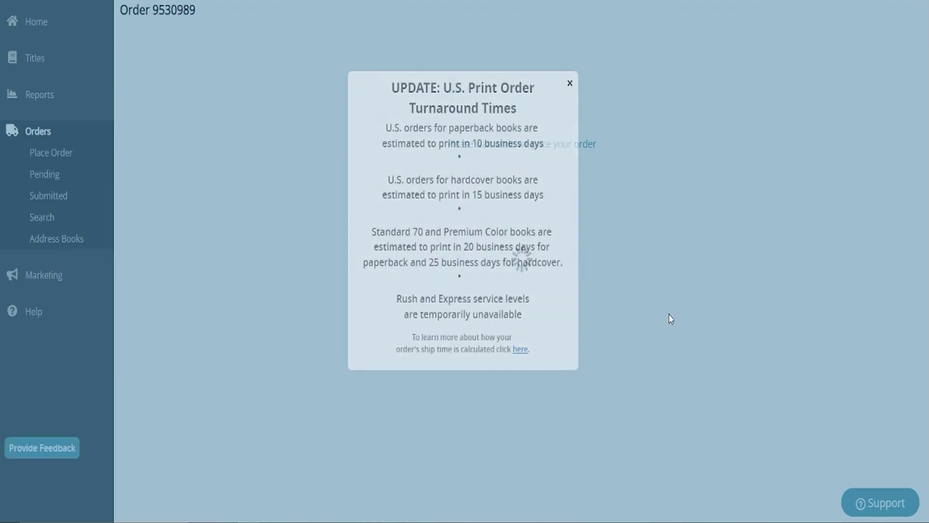
click(668, 315)
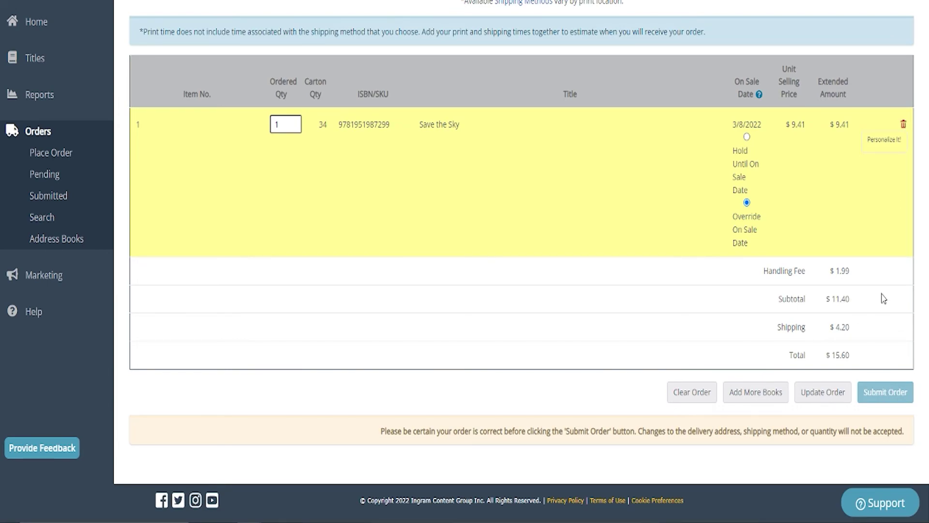
Update the order to its $15.60 total, submit it and complete payment
scroll(736, 355, up, 2)
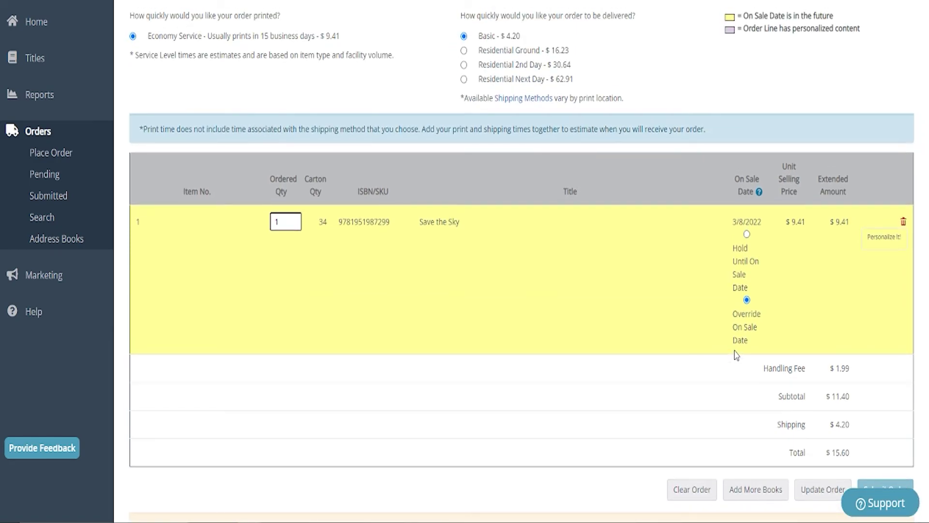
scroll(736, 355, up, 3)
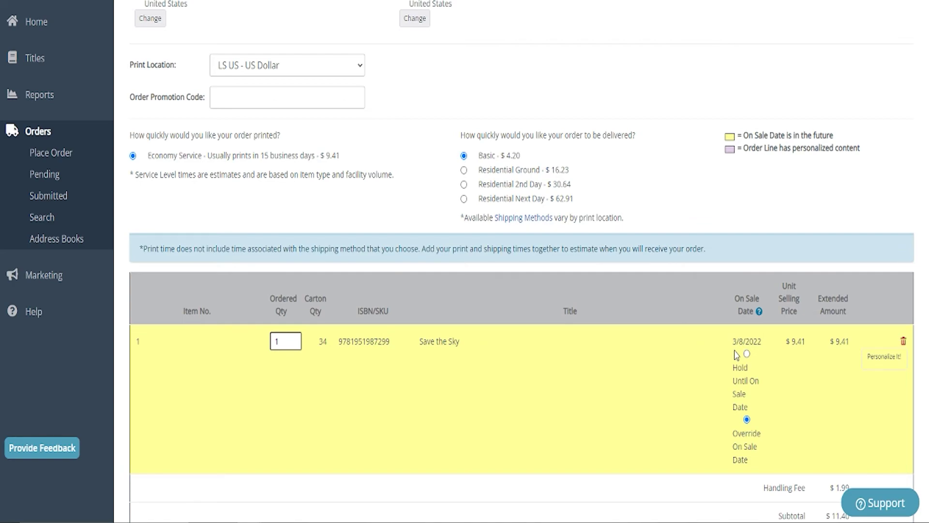
scroll(736, 355, down, 5)
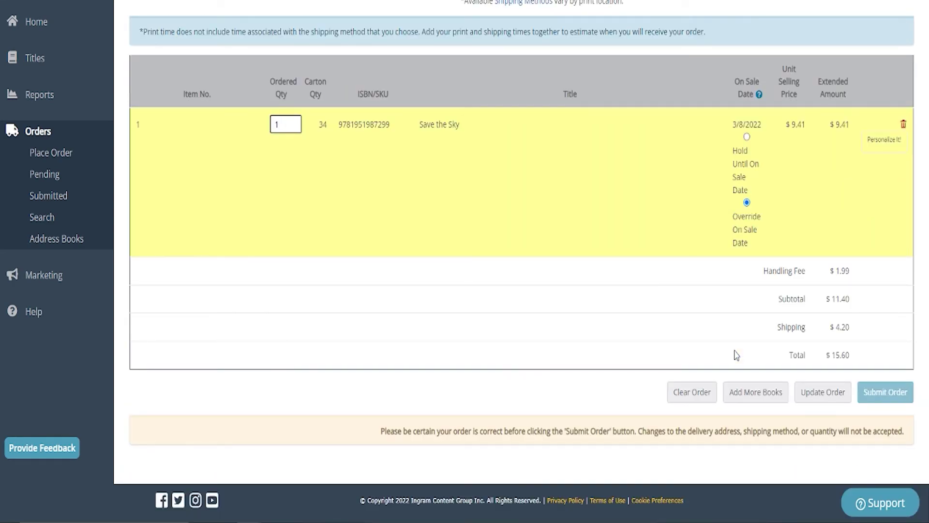
click(822, 392)
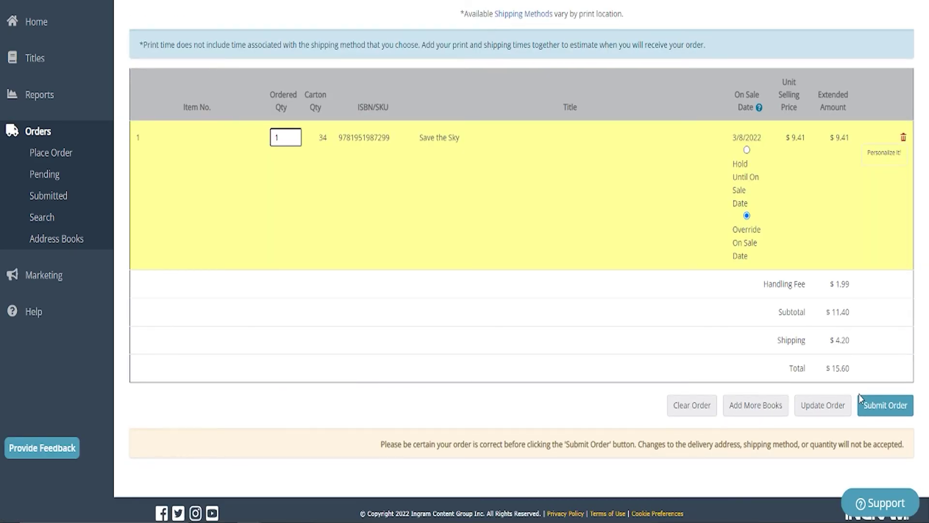
scroll(859, 393, down, 1)
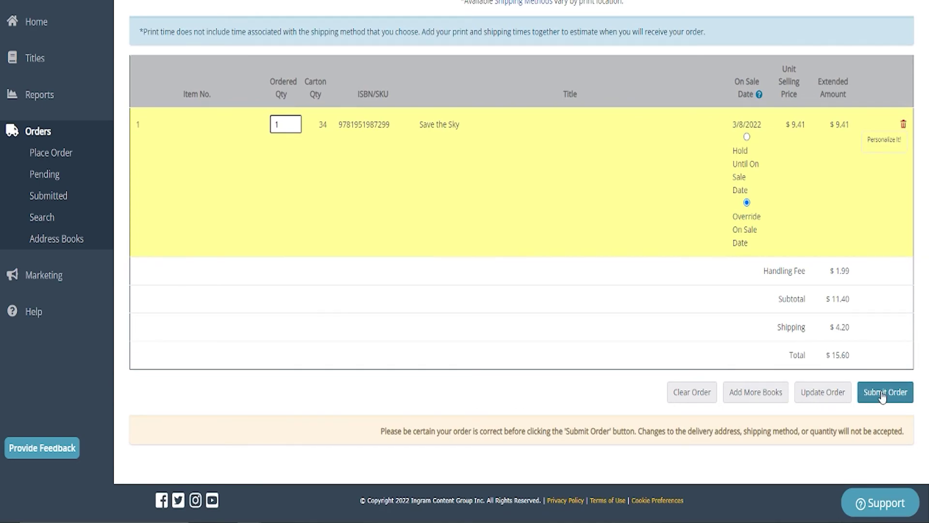
click(883, 393)
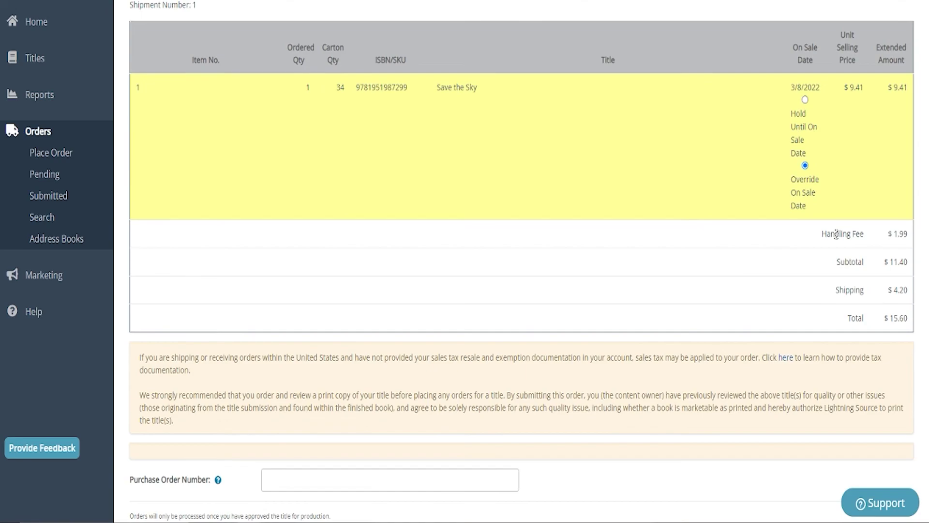
scroll(836, 235, down, 2)
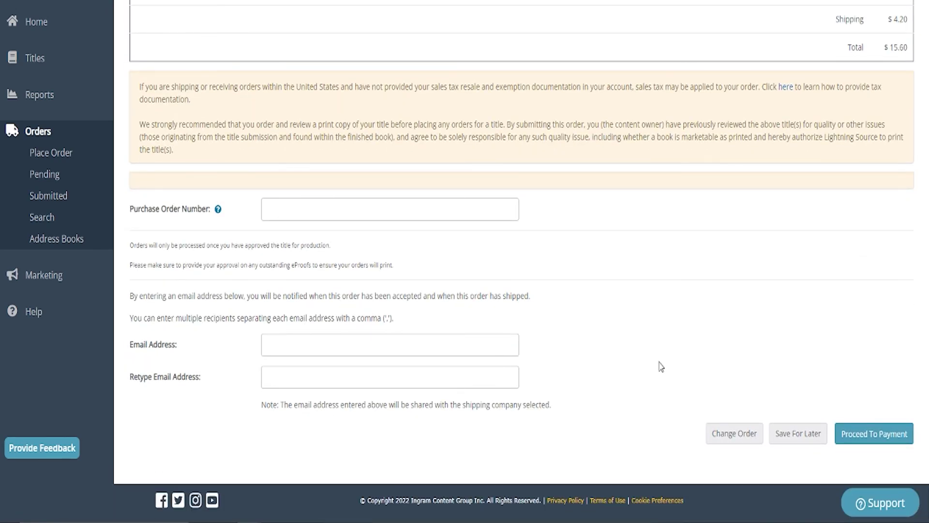
click(401, 346)
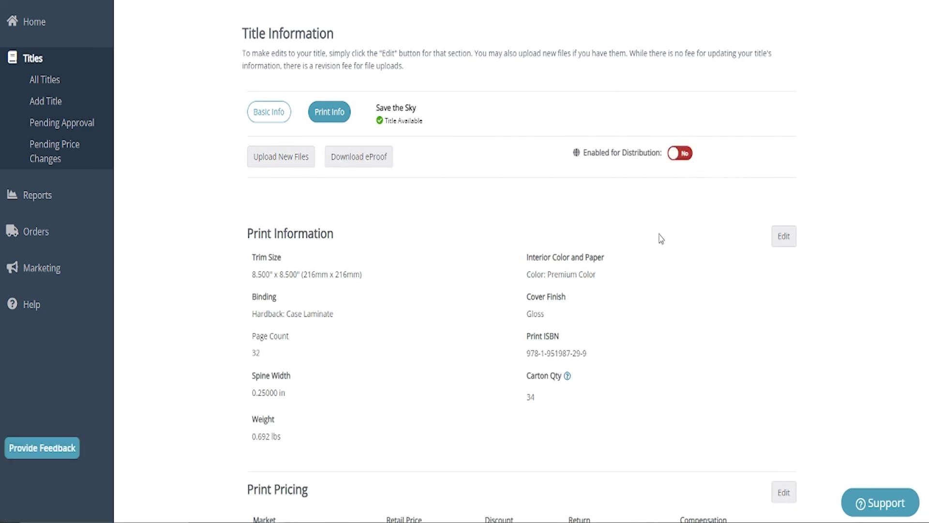
Enable Save the Sky for distribution, decline promotion, and accept the $0.00 POD Market Access Fee
scroll(658, 238, down, 10)
scroll(654, 274, up, 6)
click(688, 154)
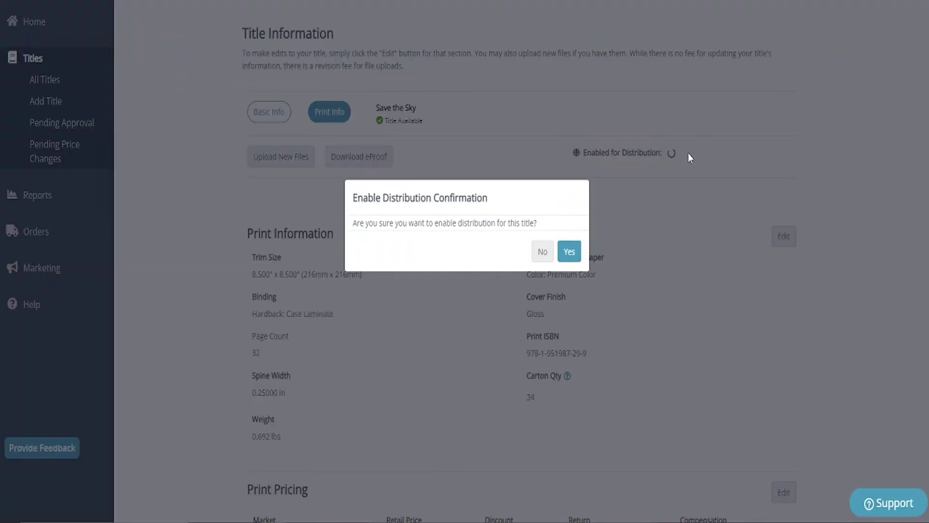
click(570, 252)
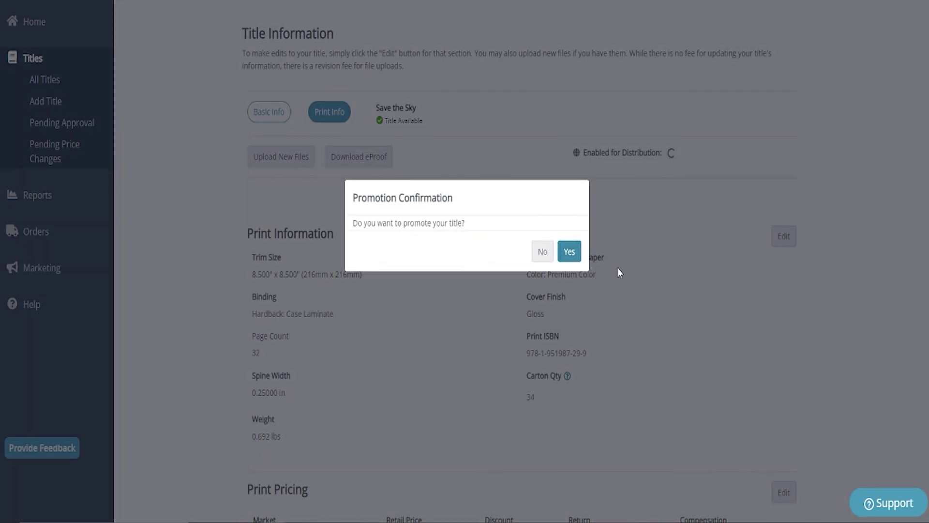
click(542, 251)
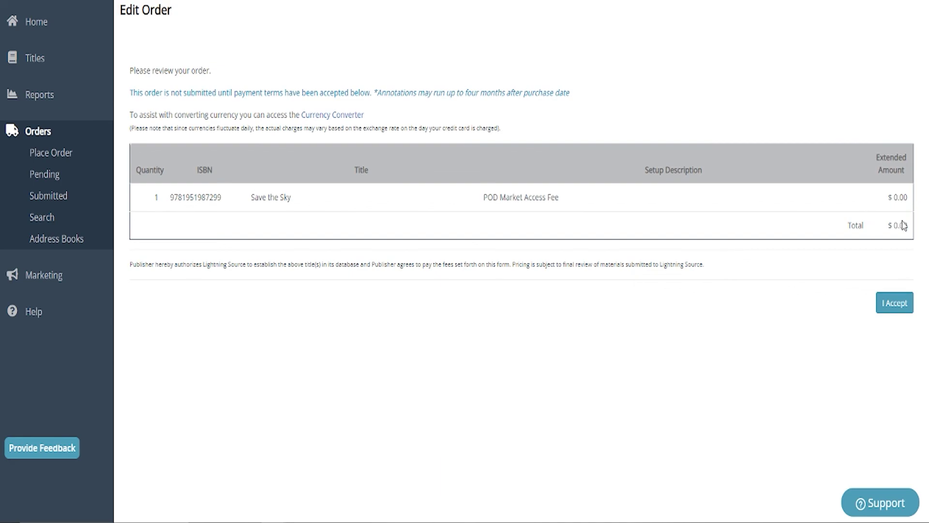
click(885, 314)
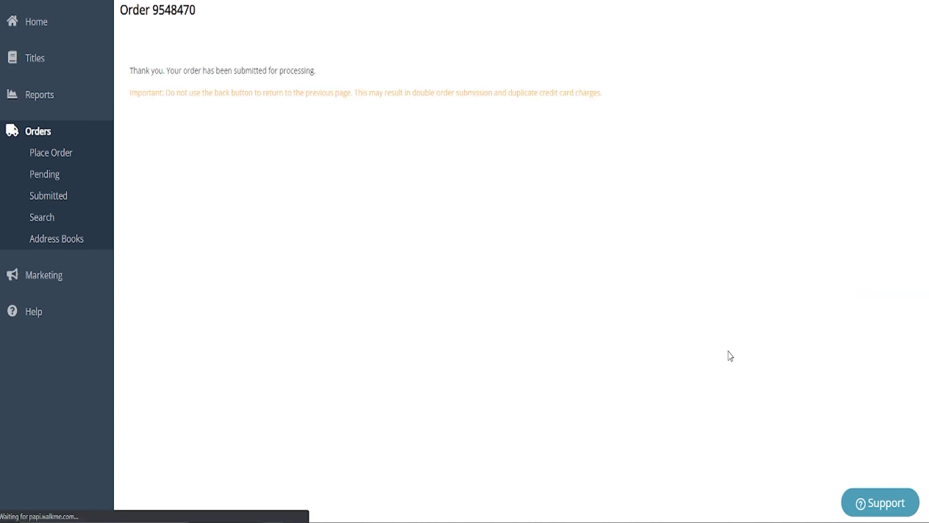